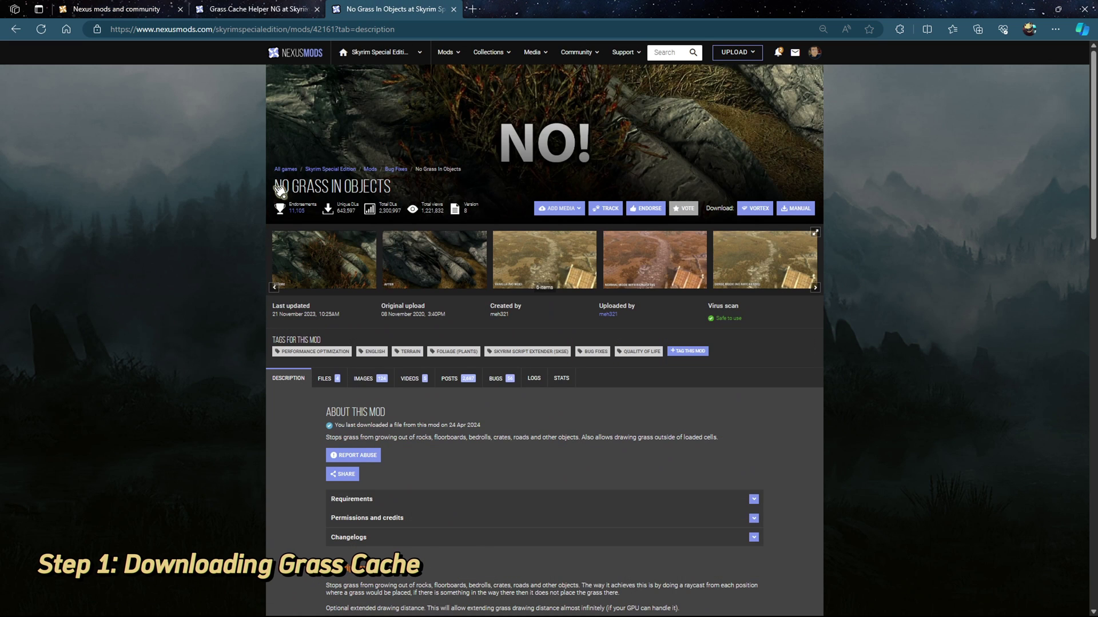
Review the No Grass In Objects mod page, focusing on the grass precaching instructions for MO2 users
drag(275, 186, 399, 195)
scroll(994, 307, down, 8)
scroll(994, 307, down, 2)
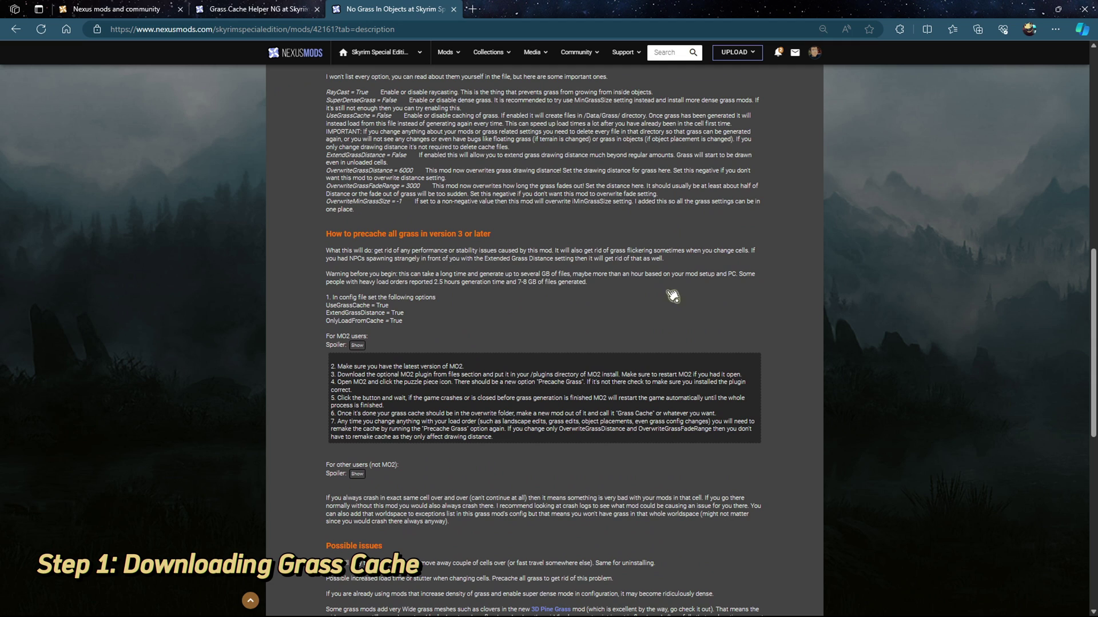
drag(343, 234, 405, 247)
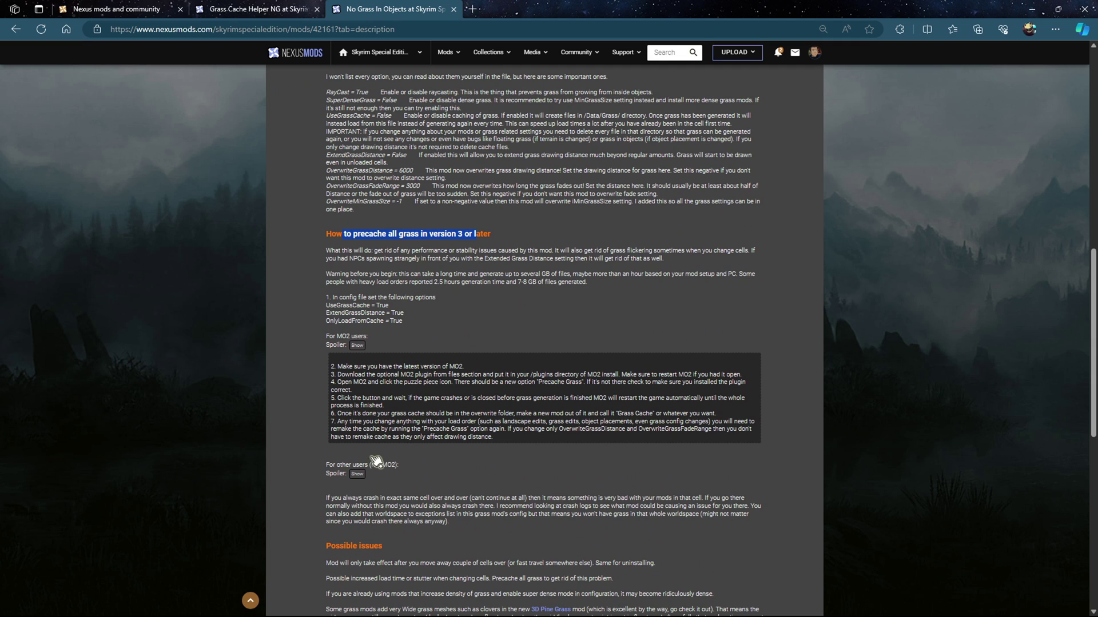
drag(338, 337, 362, 337)
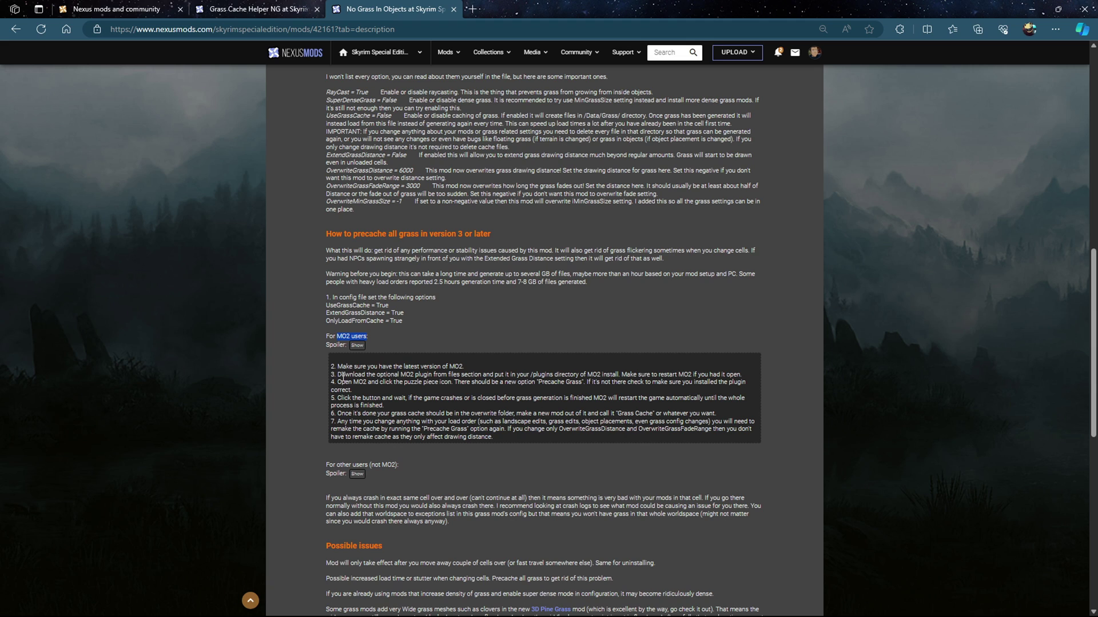
drag(337, 375, 556, 375)
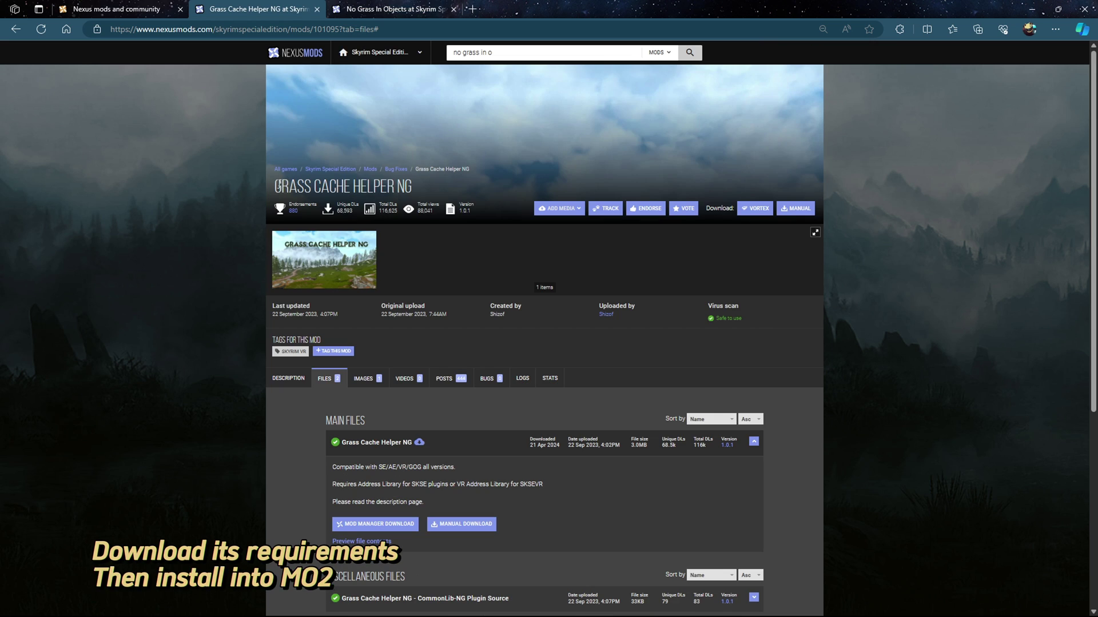
Look over the Nexus Mods pages for Grass Cache Helper NG and Worldspaces with Grass SSEEdit Script for No Grass In Objects
drag(274, 186, 414, 188)
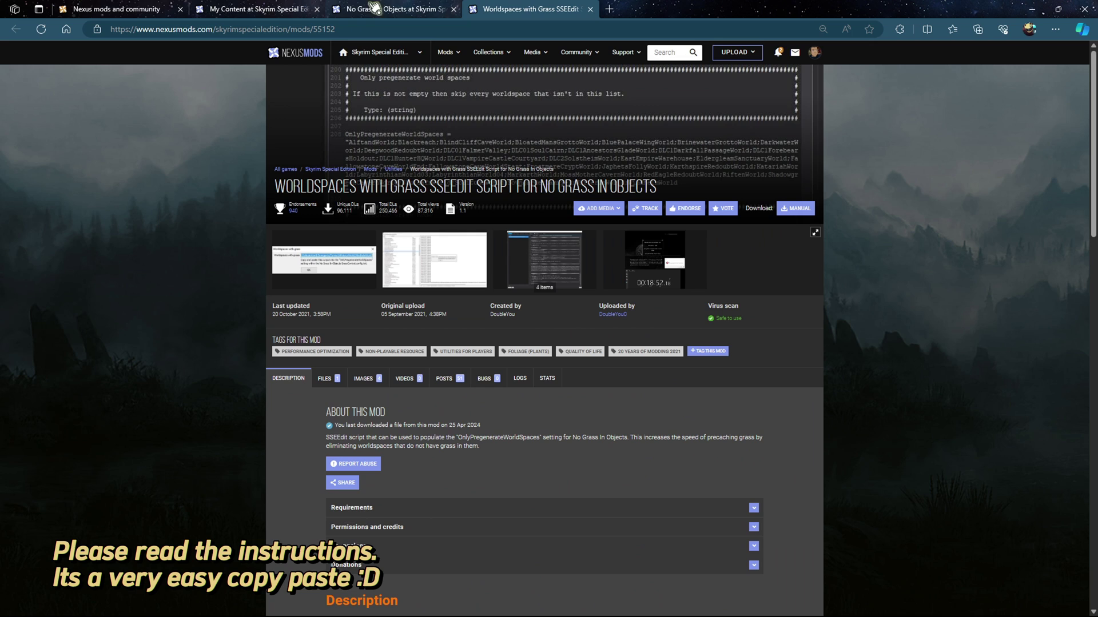
drag(277, 186, 665, 190)
click(399, 178)
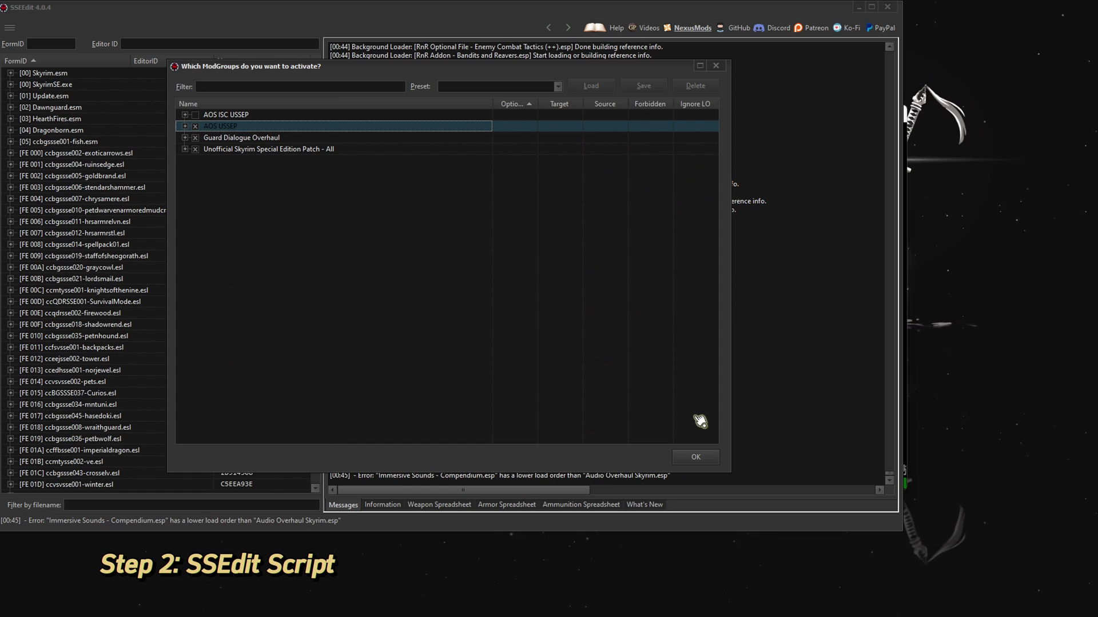
In SSEEdit, accept the ModGroups selection and apply the "List worldspaces with grass" script from the ccbgssse014-spellpack01.esl plugin
click(695, 457)
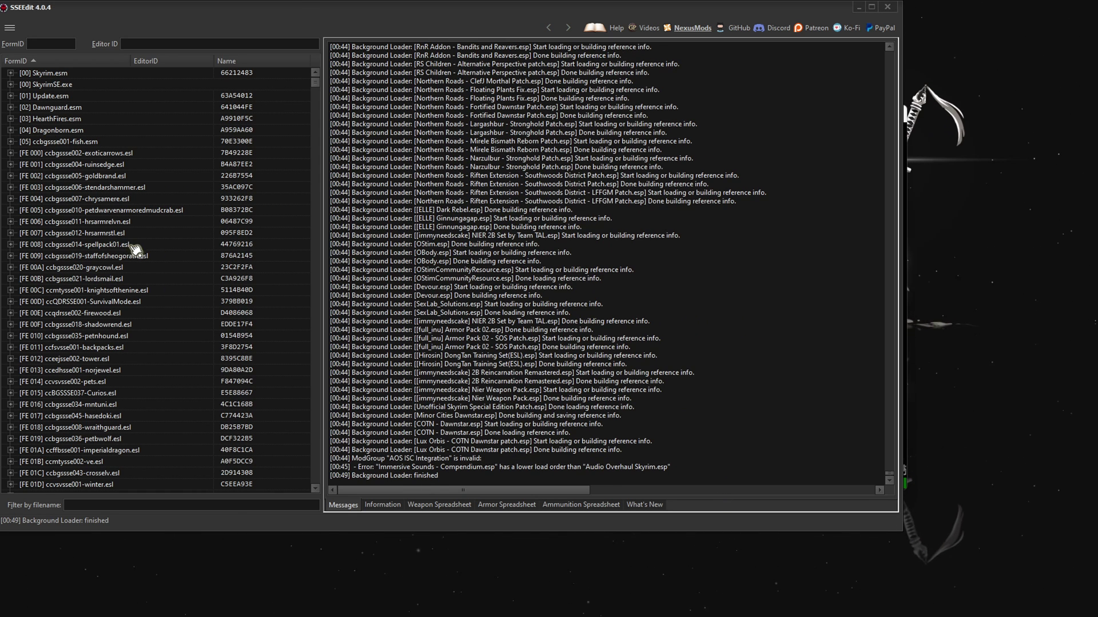
right_click(135, 249)
click(175, 426)
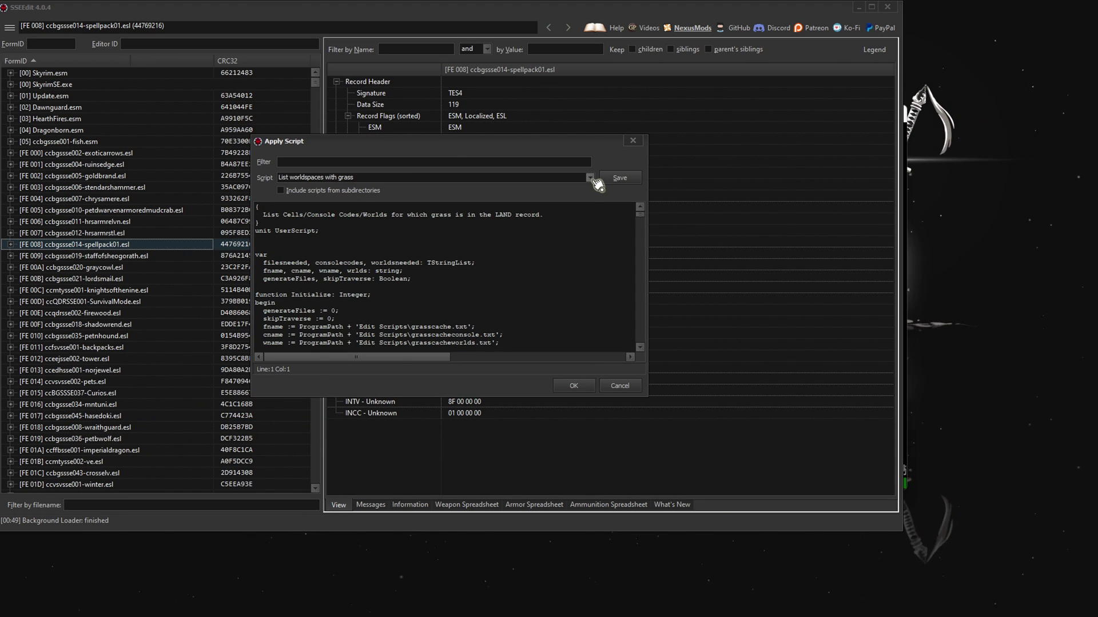
click(589, 178)
scroll(400, 297, up, 5)
click(363, 287)
key(Return)
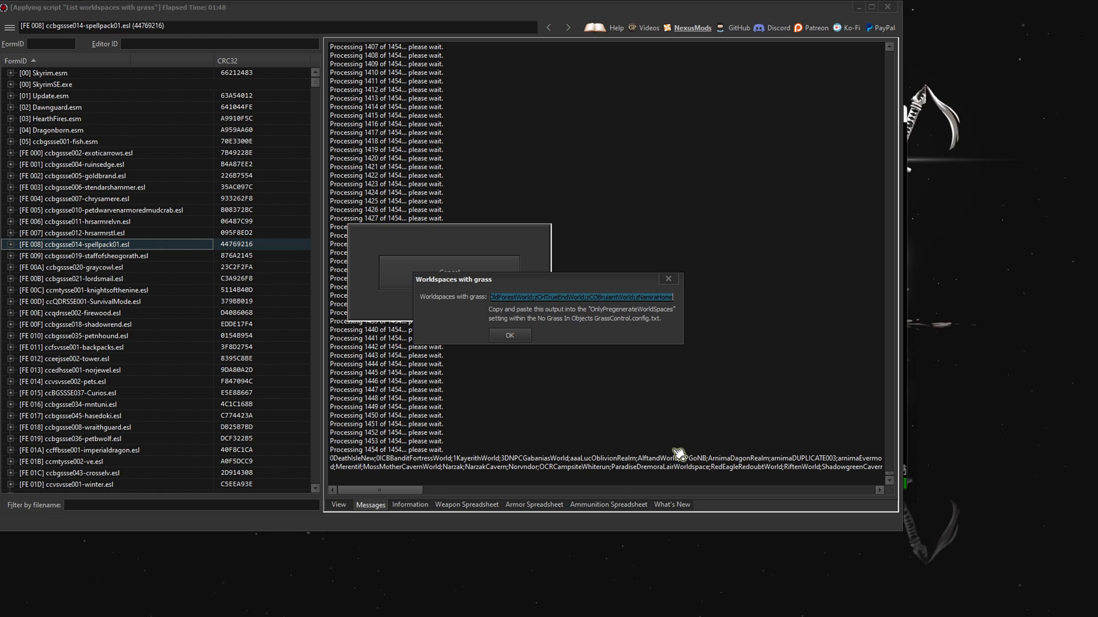
Copy the full list of worldspaces with grass from the script's output dialog
right_click(547, 298)
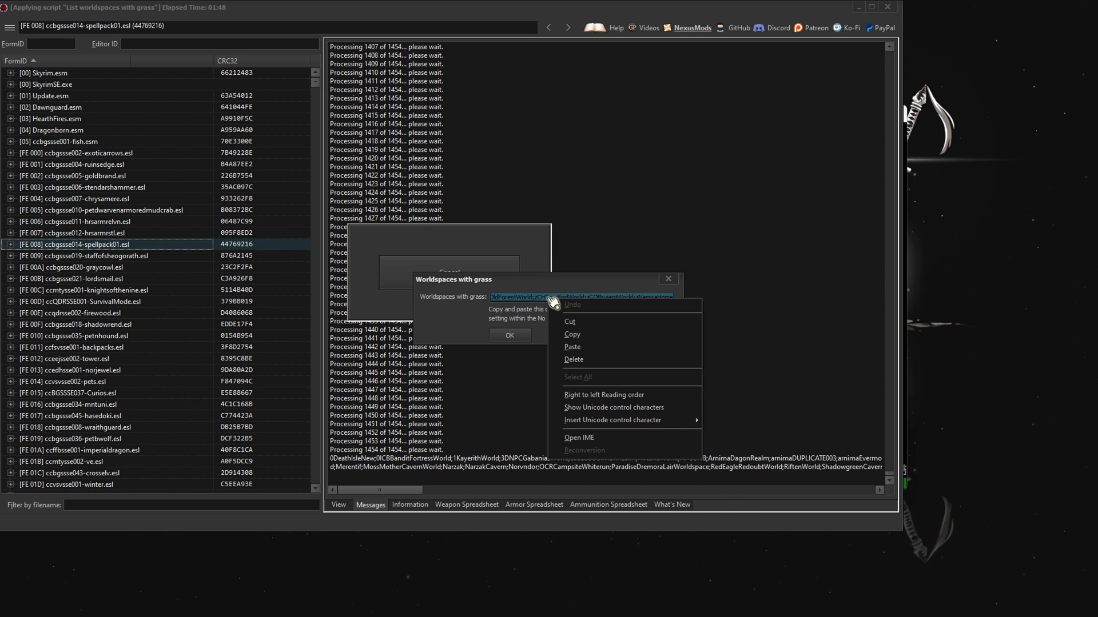
click(567, 324)
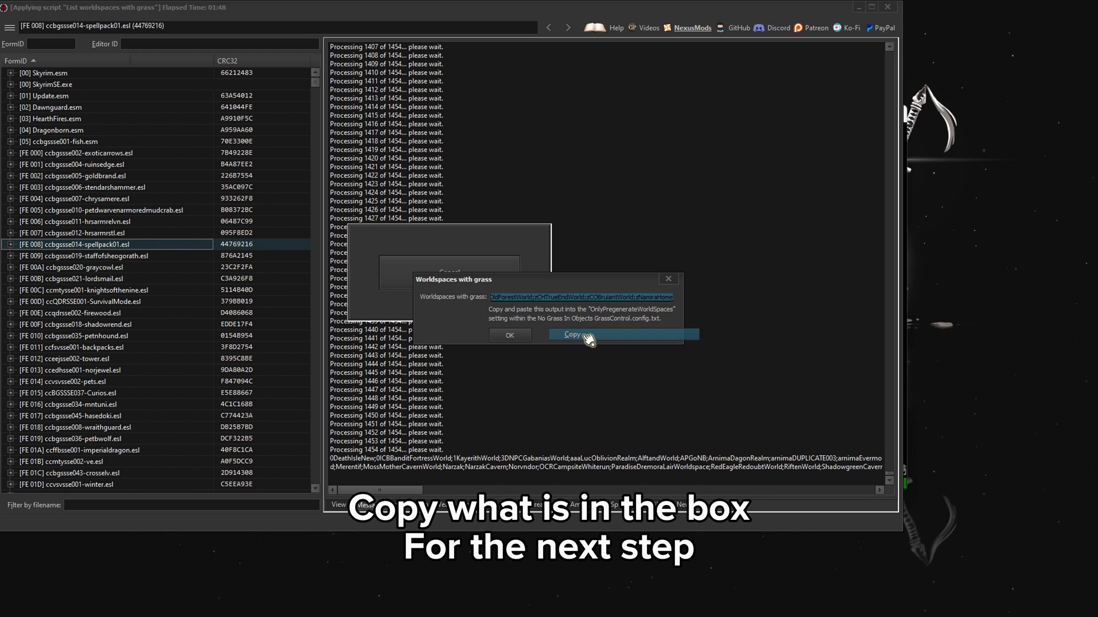
right_click(548, 298)
click(566, 336)
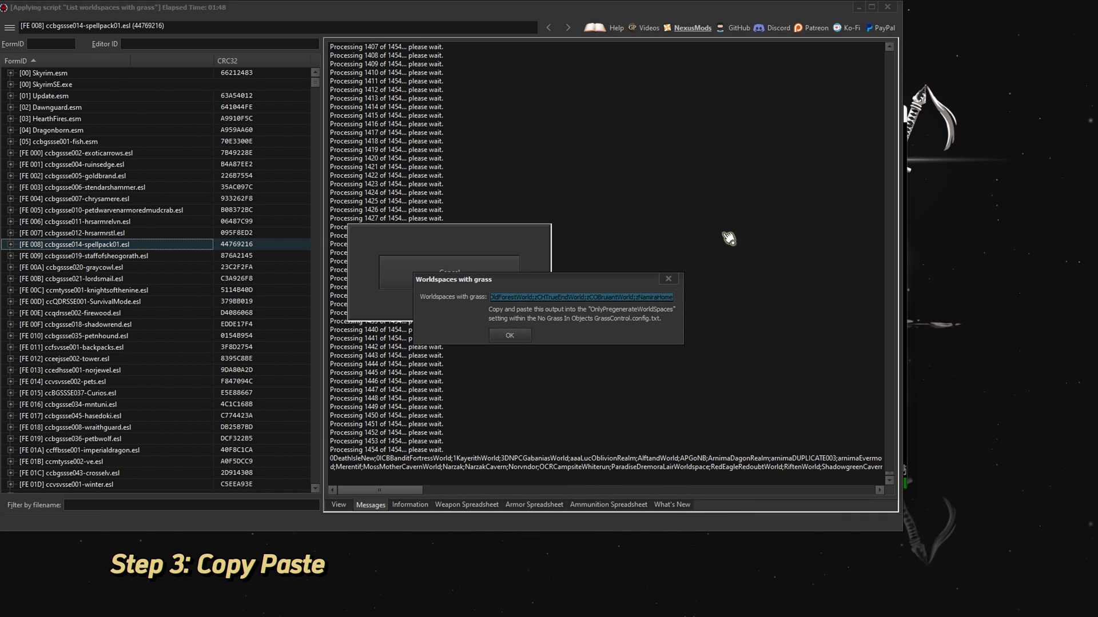
right_click(547, 298)
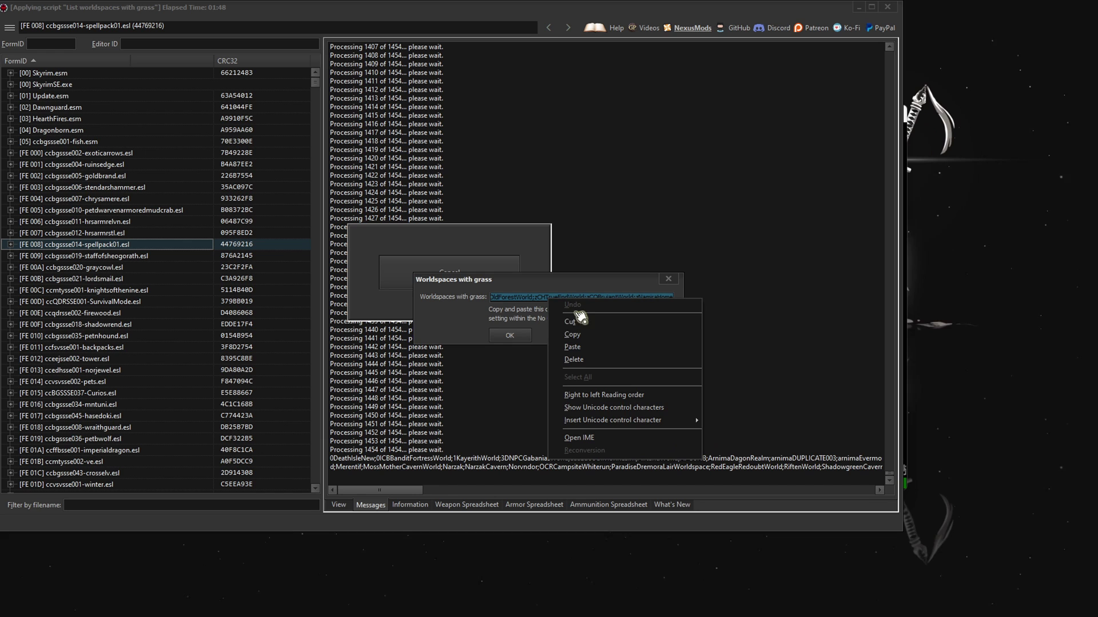
click(586, 336)
right_click(546, 298)
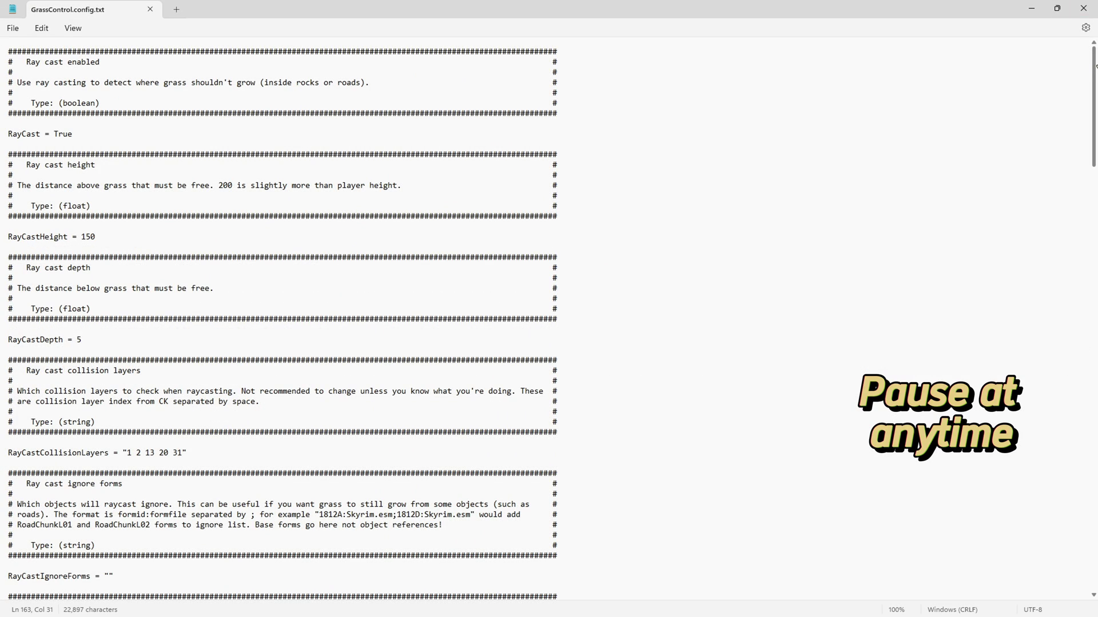
Go through the grass settings in GrassControl.config.txt and set DynDOLODGrassMode to 2
drag(1095, 66, 1096, 185)
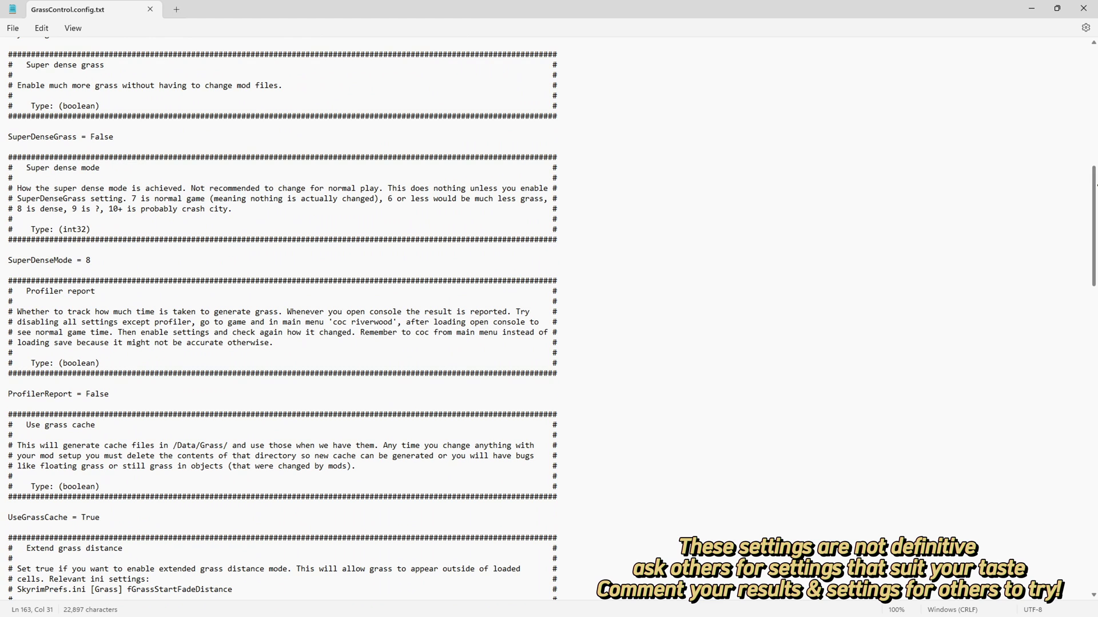
drag(1095, 185, 1091, 295)
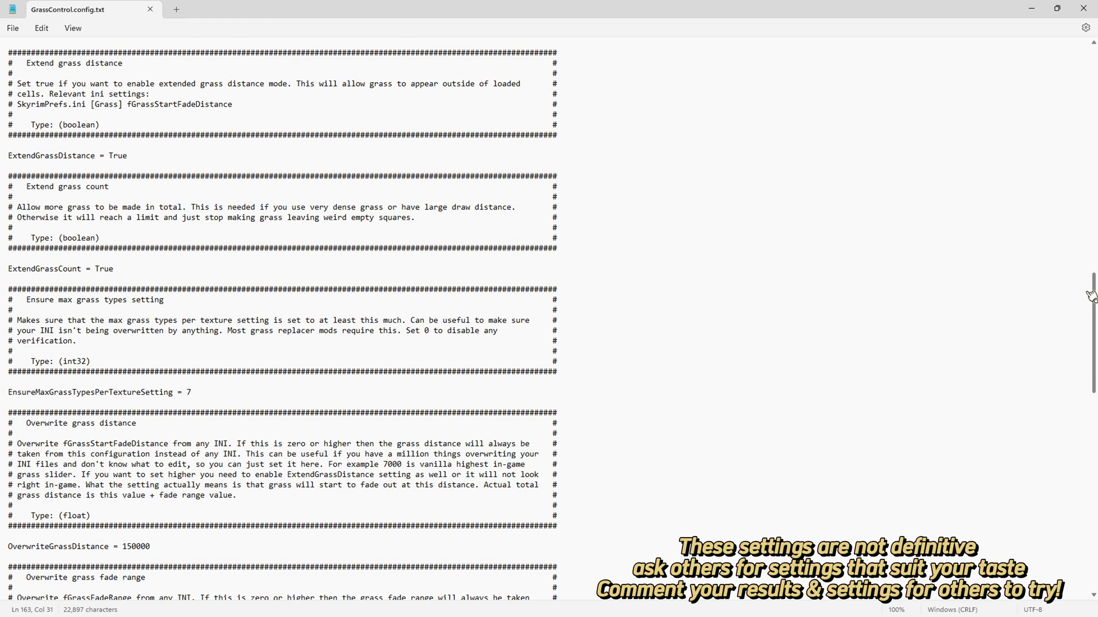
drag(1091, 296, 1078, 411)
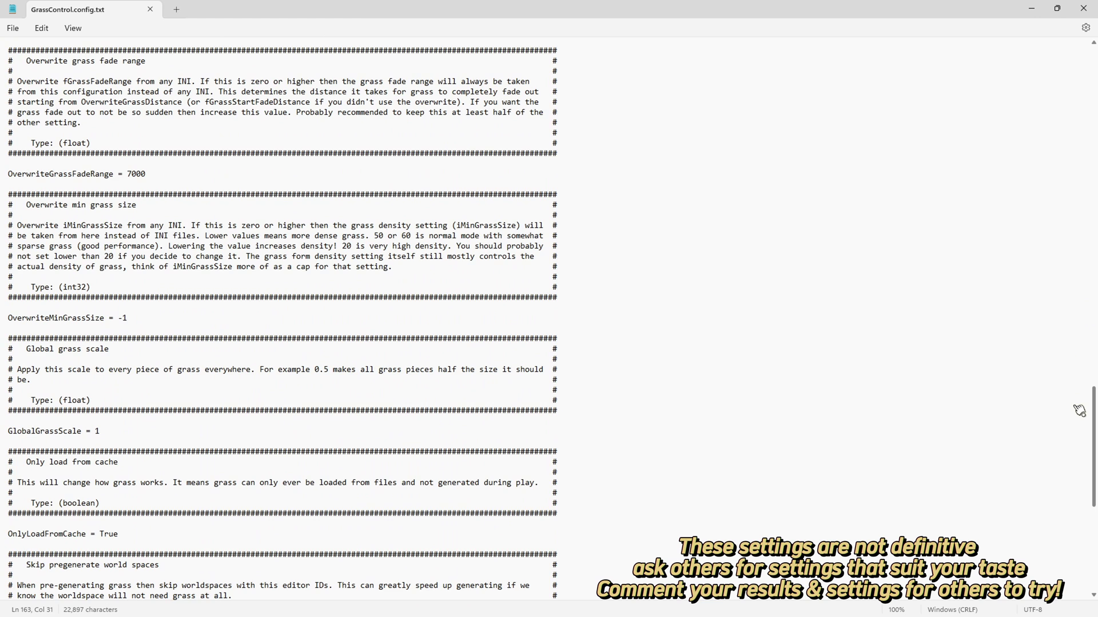
drag(1079, 410, 1076, 494)
click(113, 584)
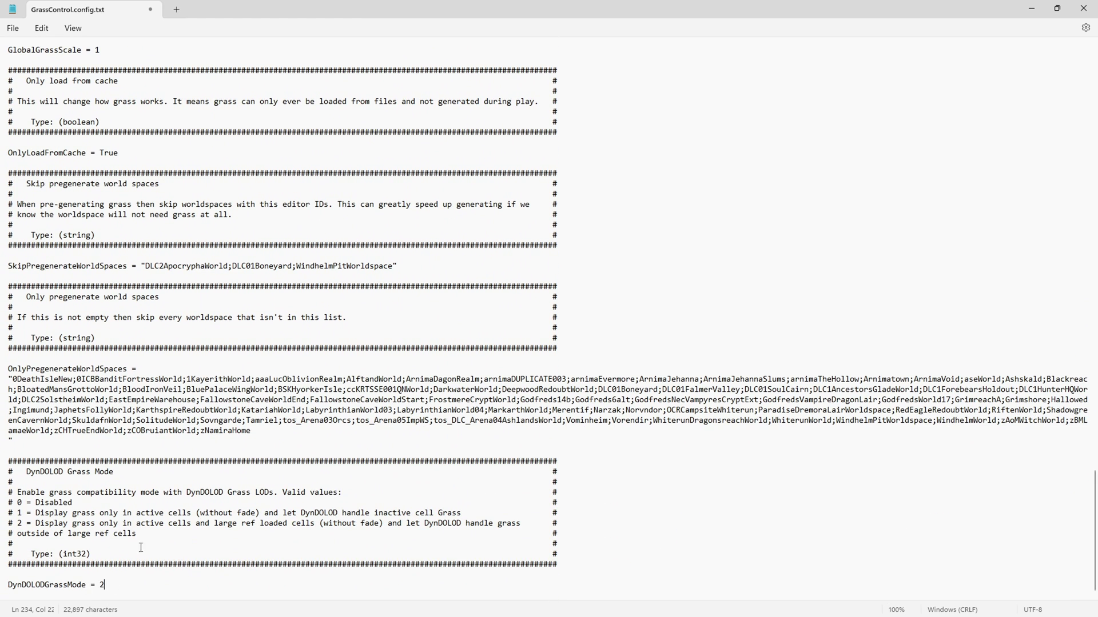
click(13, 29)
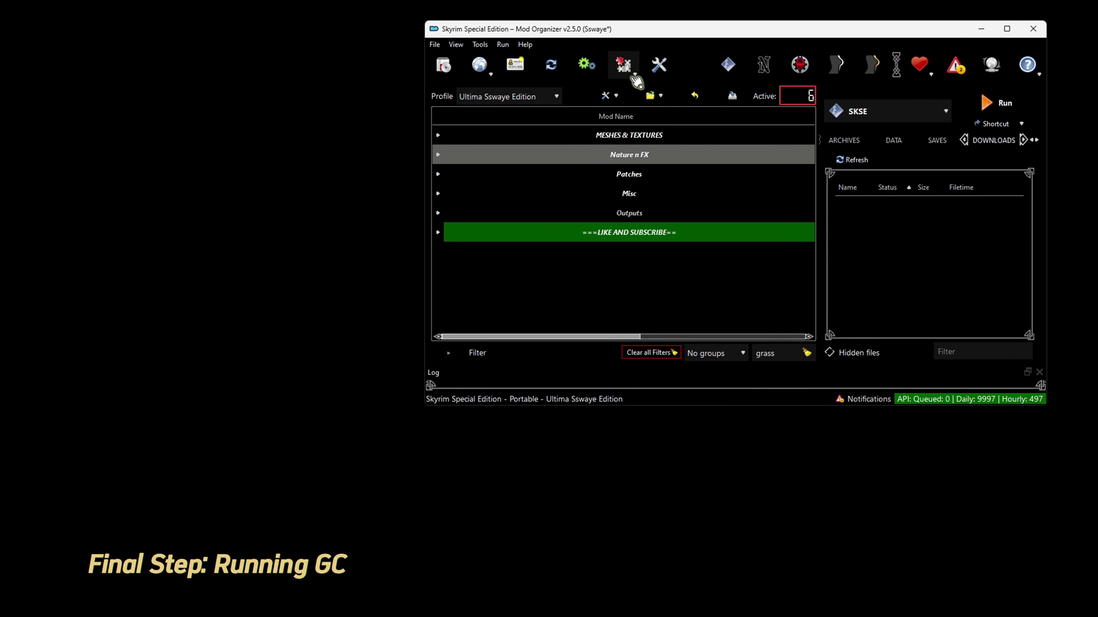
In Mod Organizer, launch the Precache Grass tool and agree to start grass precaching
click(631, 73)
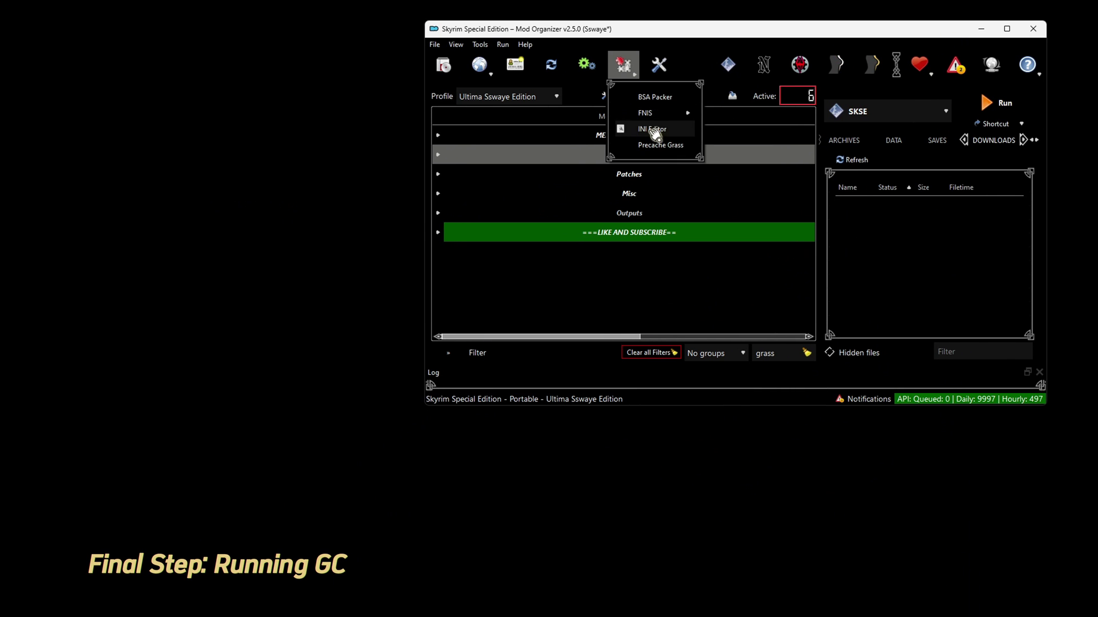
click(657, 144)
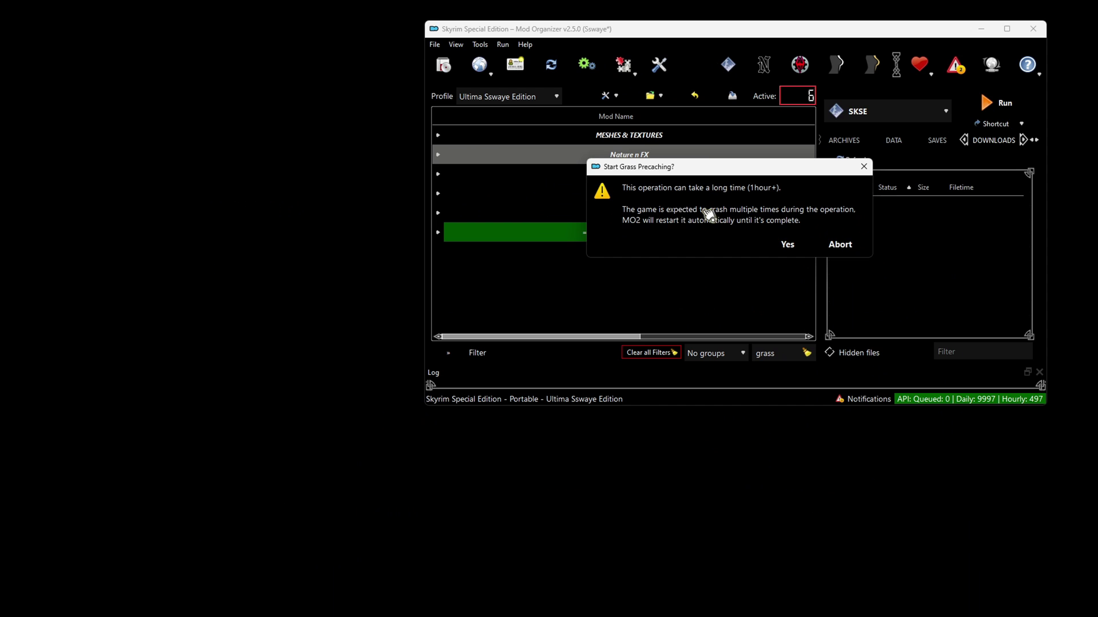
click(787, 244)
mouse_move(957, 32)
mouse_down()
mouse_move(813, 151)
mouse_move(957, 32)
mouse_up()
click(634, 76)
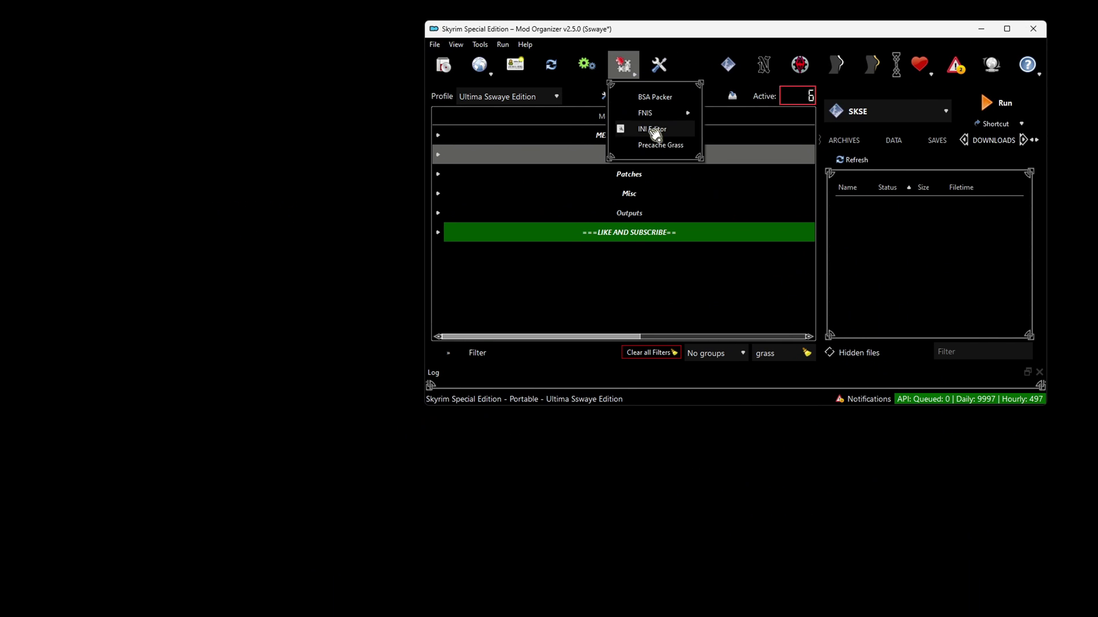
click(657, 146)
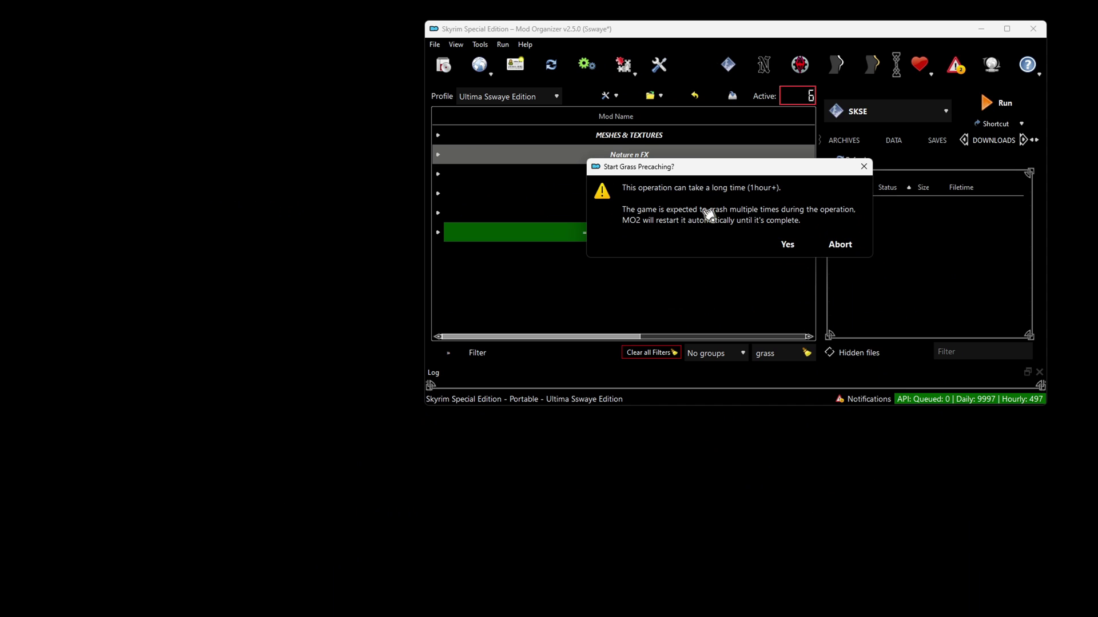
click(788, 244)
mouse_move(956, 28)
mouse_down()
mouse_move(812, 155)
mouse_move(957, 31)
mouse_up()
click(633, 76)
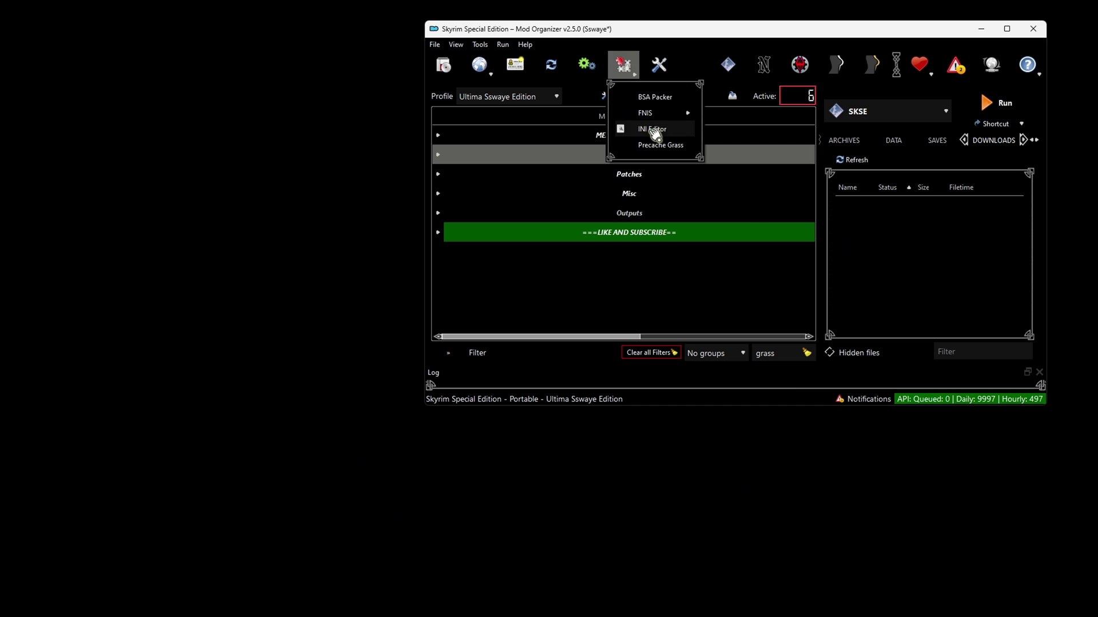
click(656, 146)
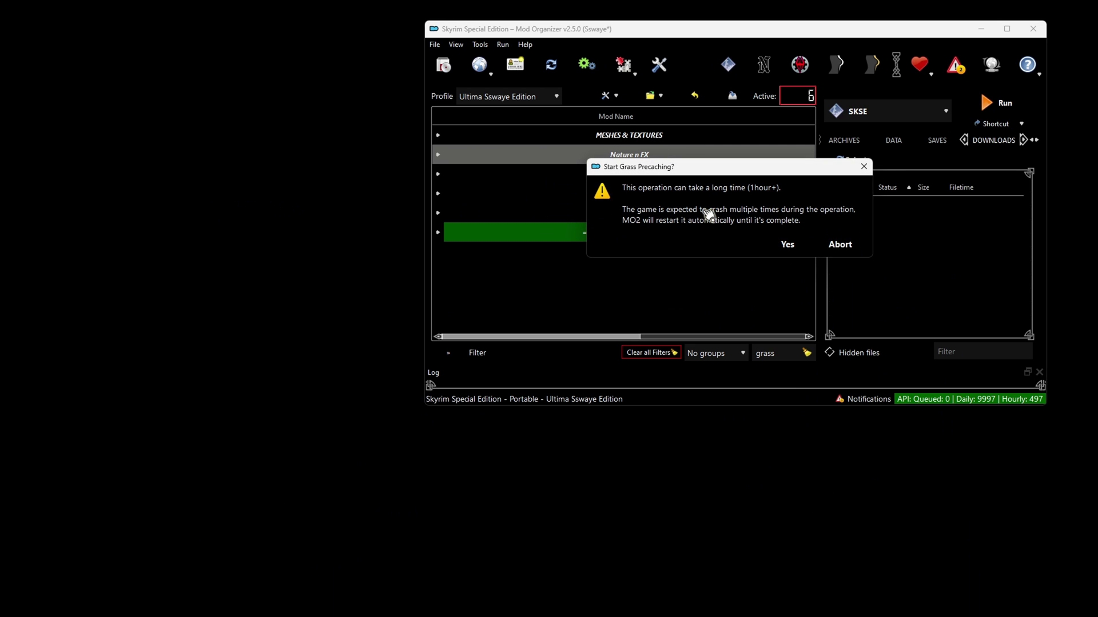
click(797, 245)
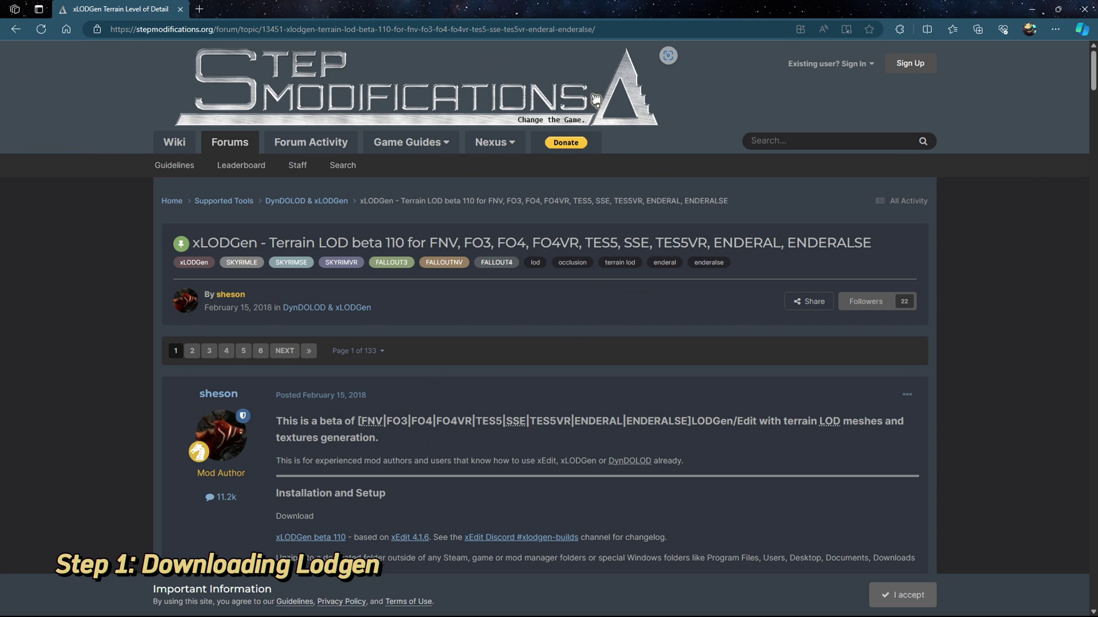
Examine the xLODGen beta 110 download link and installation notes in the STEP forum's xLODGen topic
scroll(662, 455, down, 3)
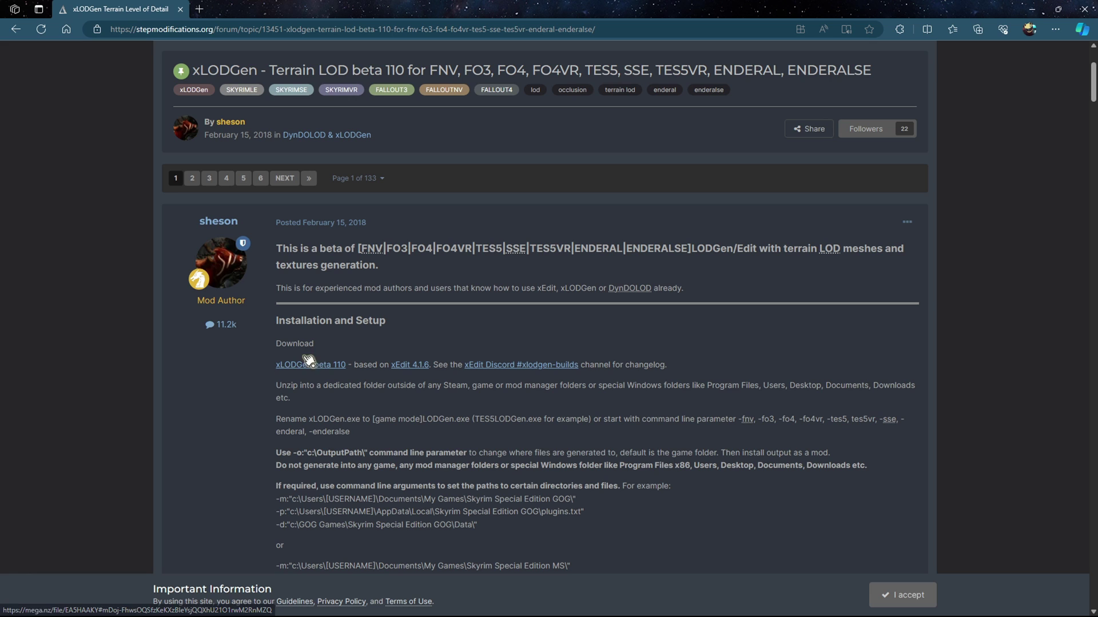
drag(388, 227, 350, 223)
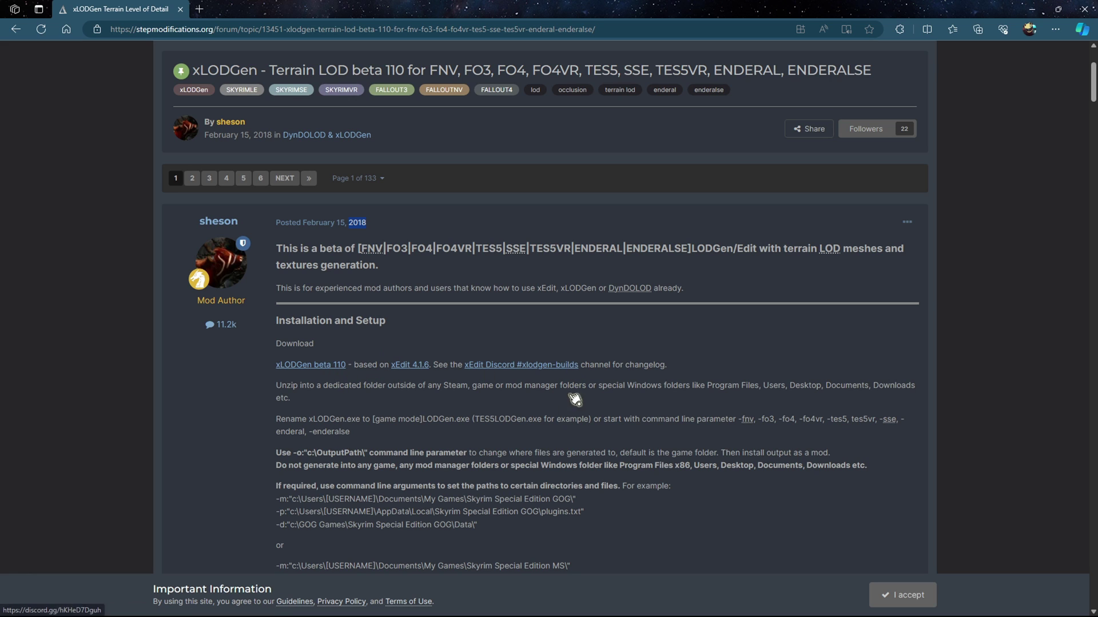
drag(398, 394, 909, 390)
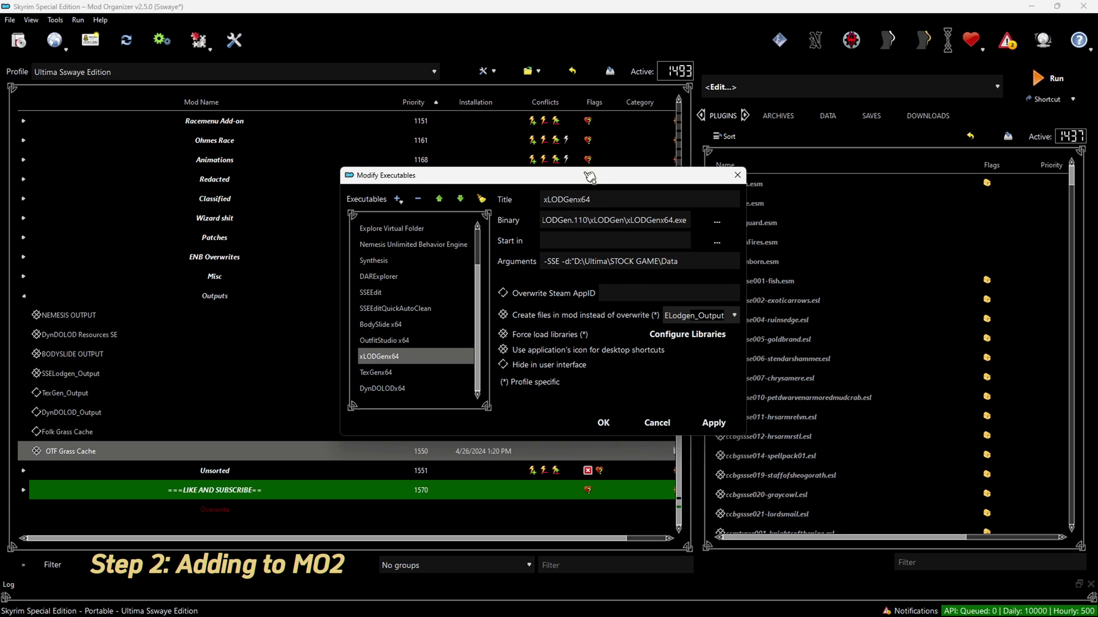
Set the binary of Mod Organizer's xLODGenx64 executable entry to xLODGenx64.exe from the xLODGen.110\xLODGen folder
drag(583, 176, 313, 107)
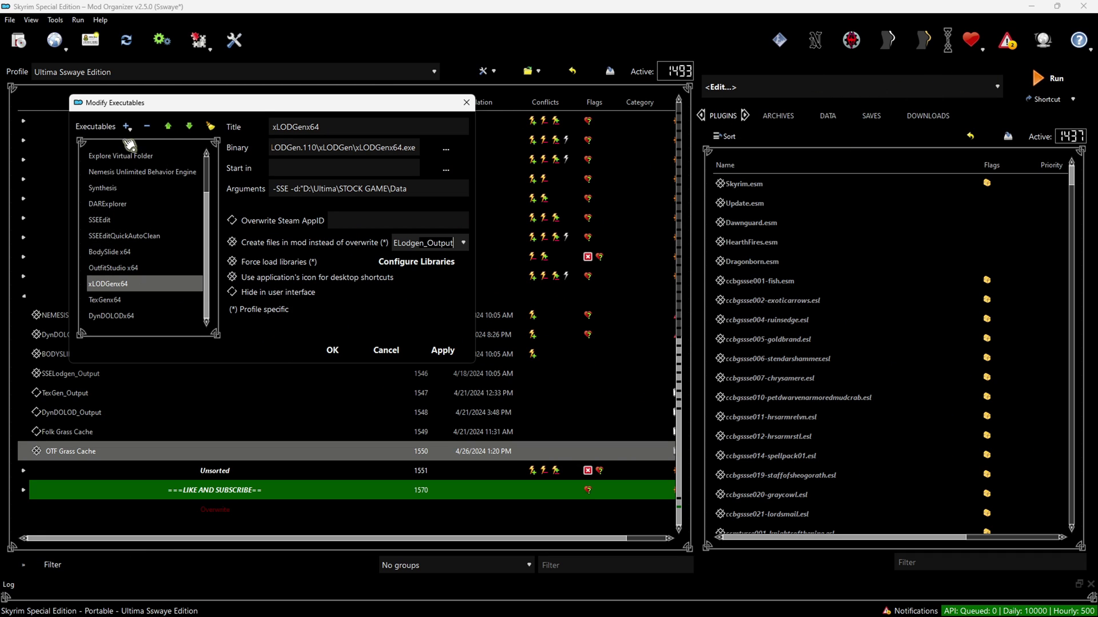
click(319, 134)
click(446, 149)
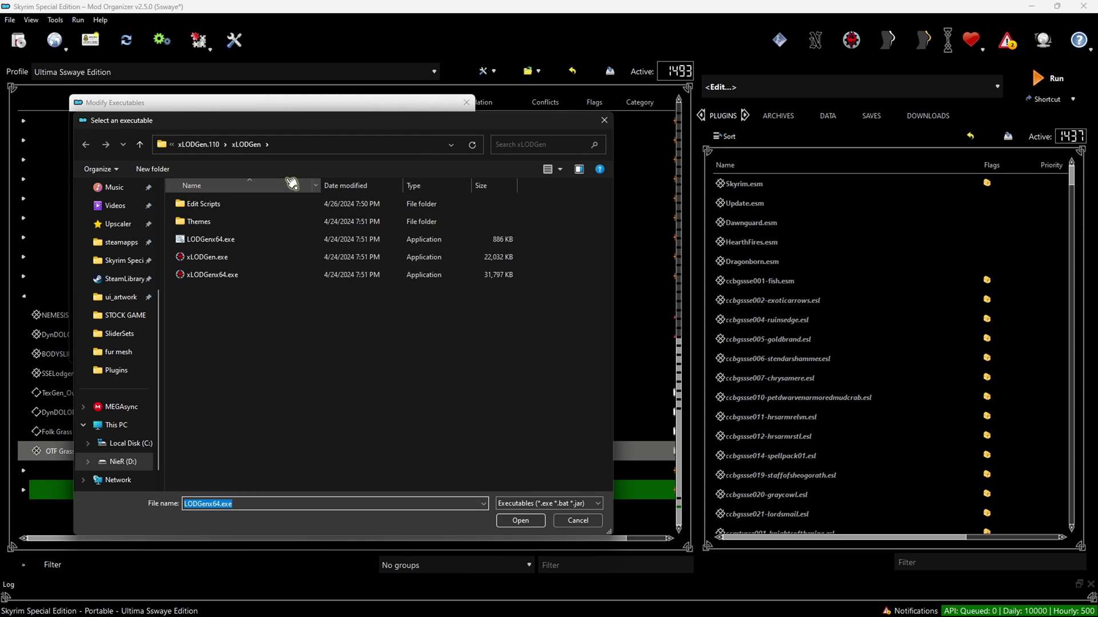
click(200, 144)
click(269, 145)
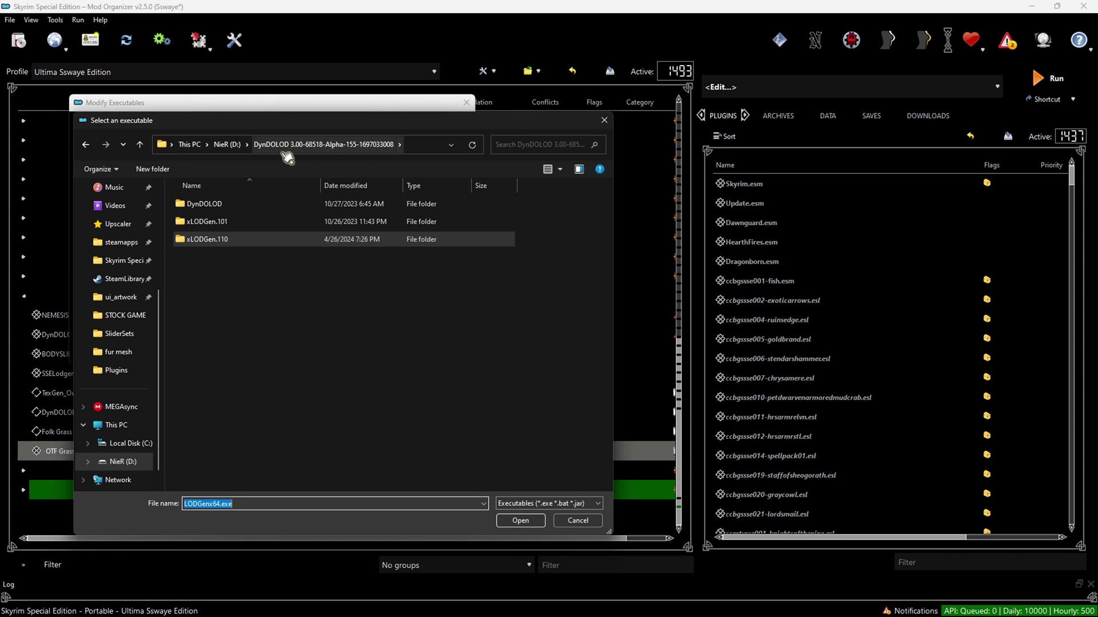
double_click(228, 239)
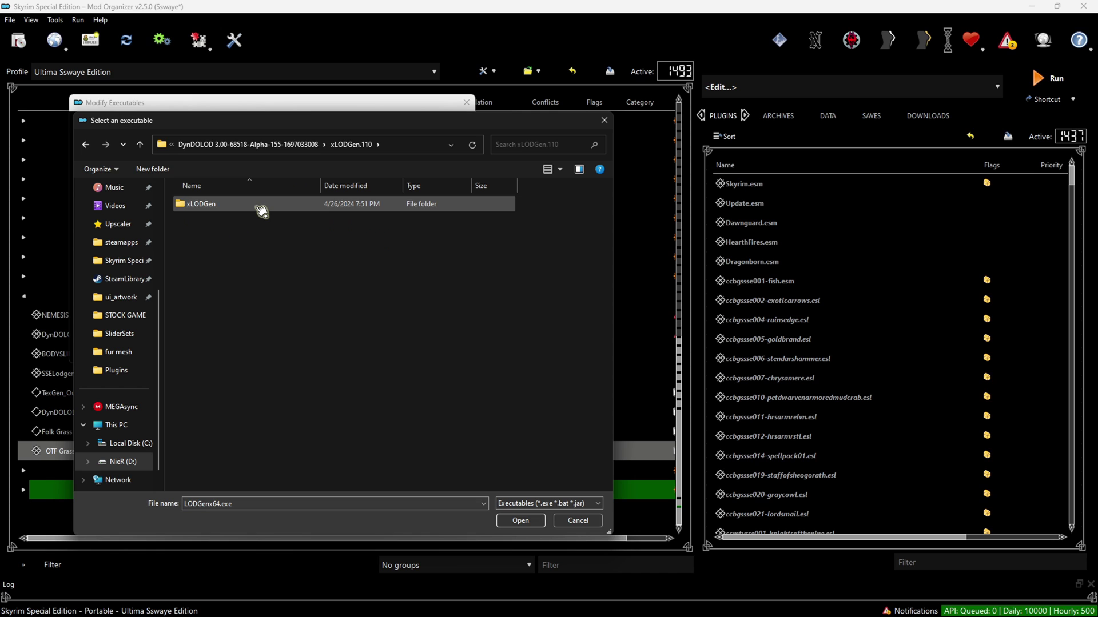
double_click(240, 204)
click(240, 279)
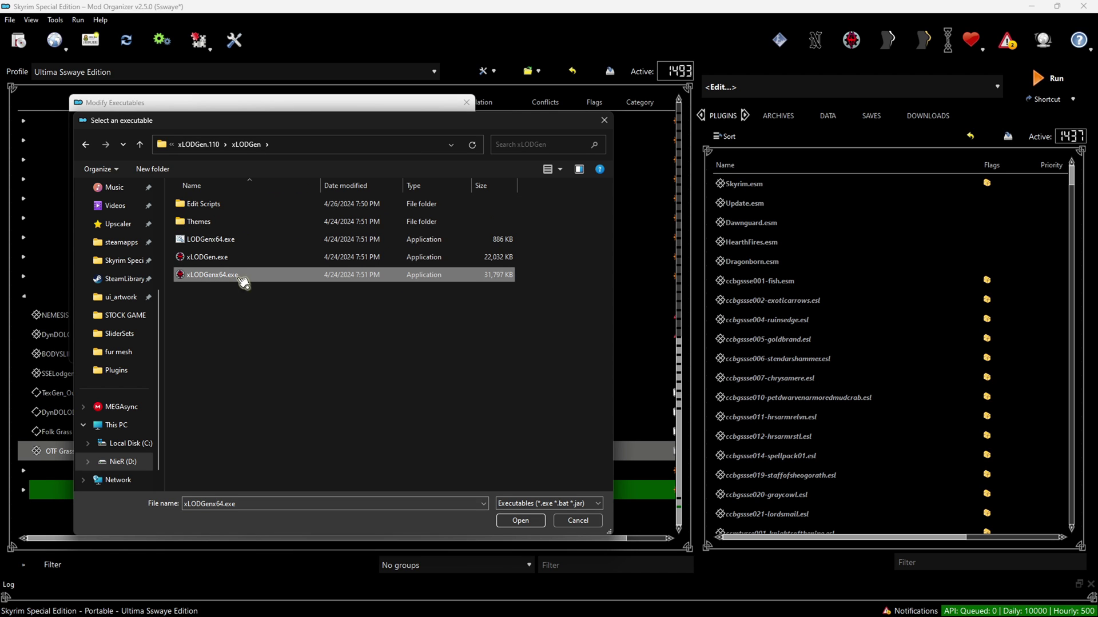
click(519, 520)
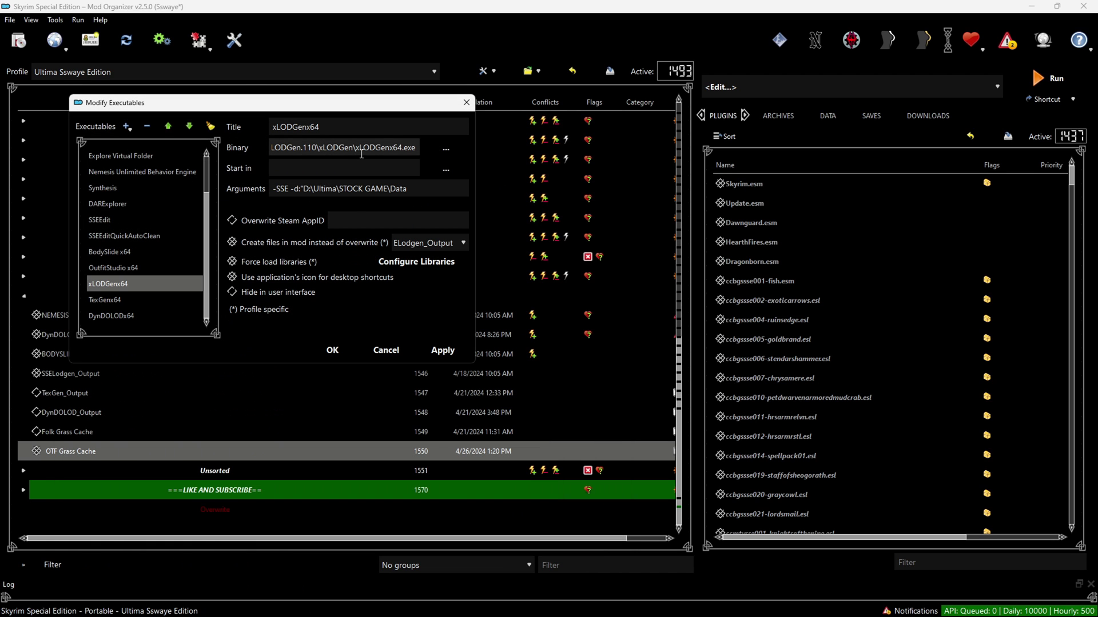
Check the xLODGenx64 entry's -SSE -d:"D:\Ultima\STOCK GAME\Data arguments and its output mod, and apply the executable settings
click(301, 191)
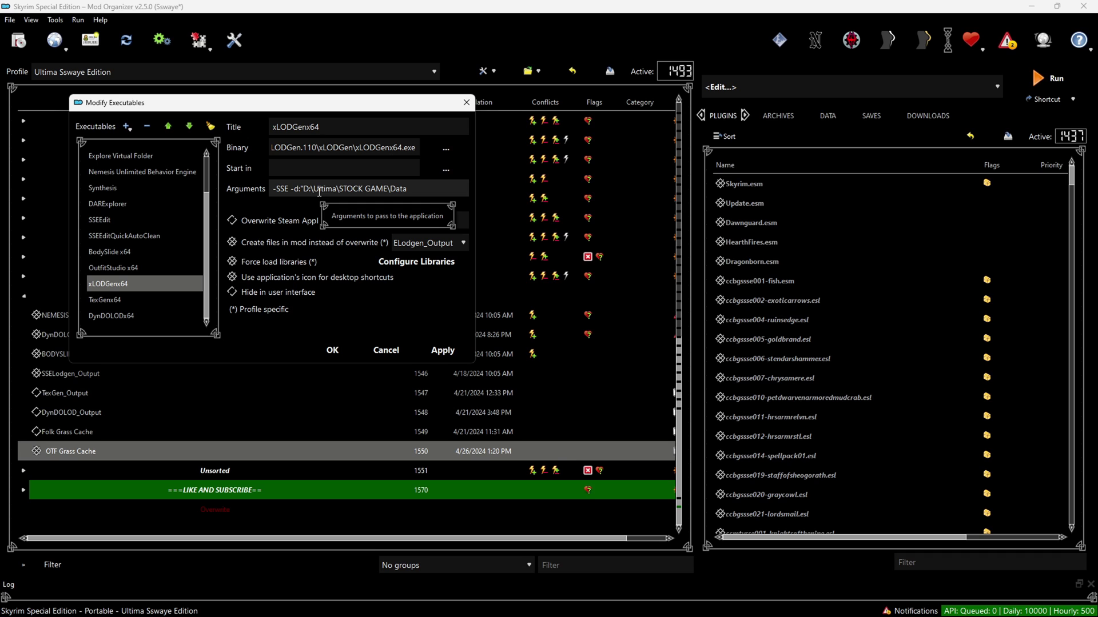
drag(315, 190, 338, 191)
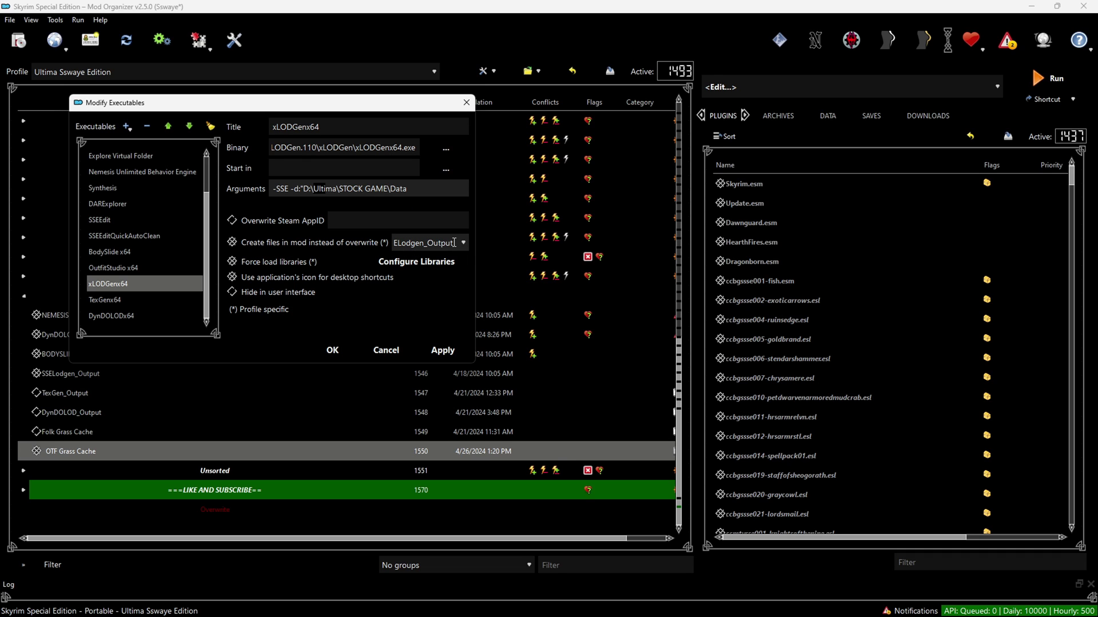
click(395, 243)
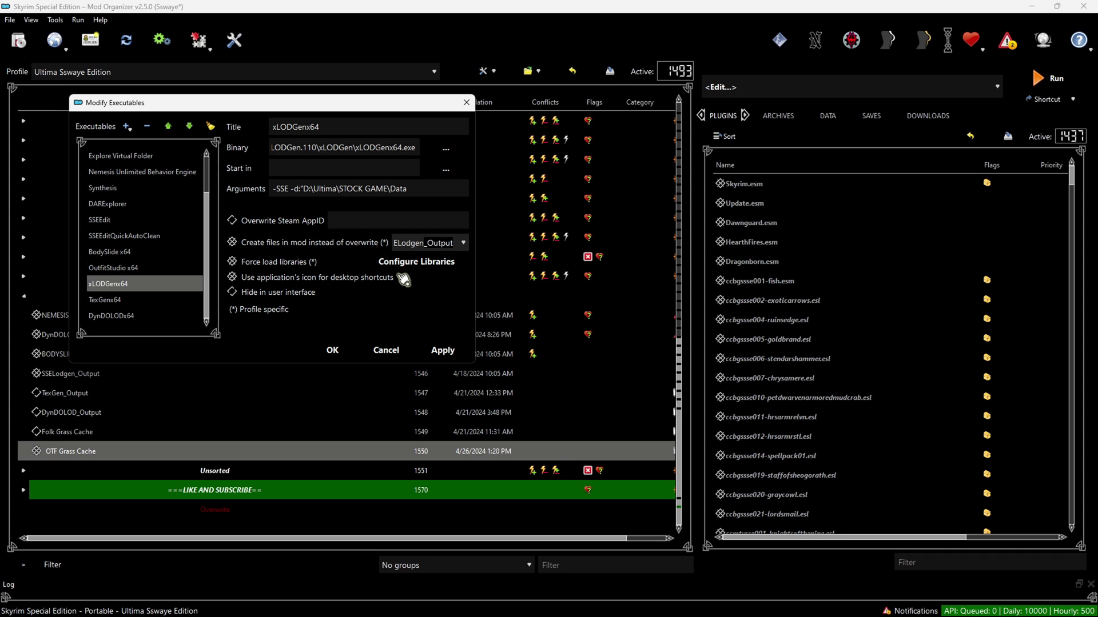
click(442, 352)
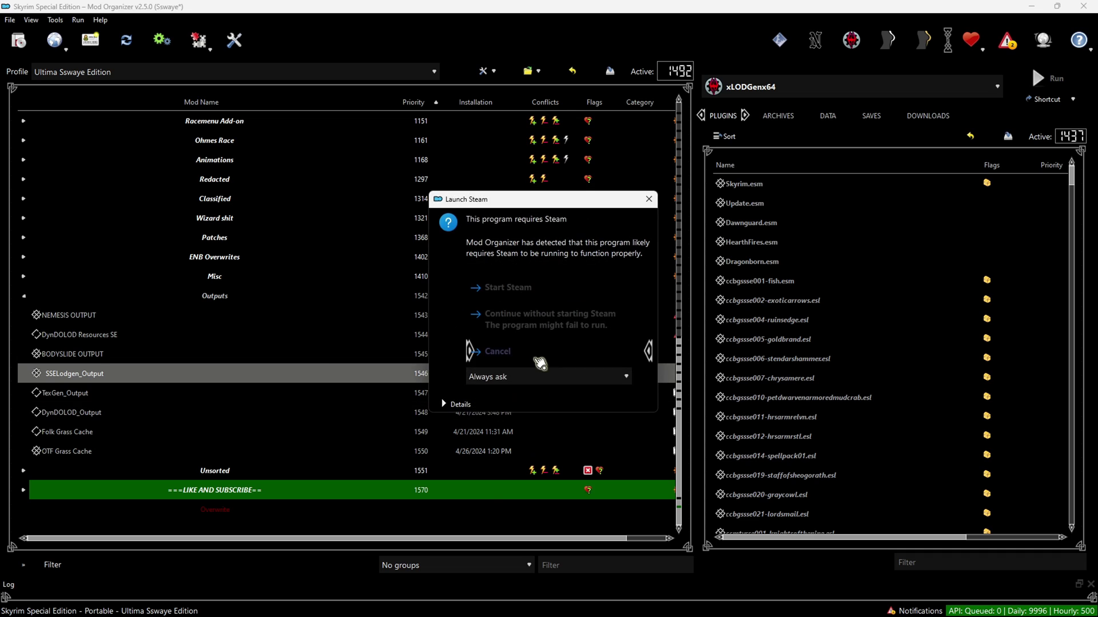
Launch xLODGenx64 without starting Steam and select every worldspace in the LODGen options
click(540, 318)
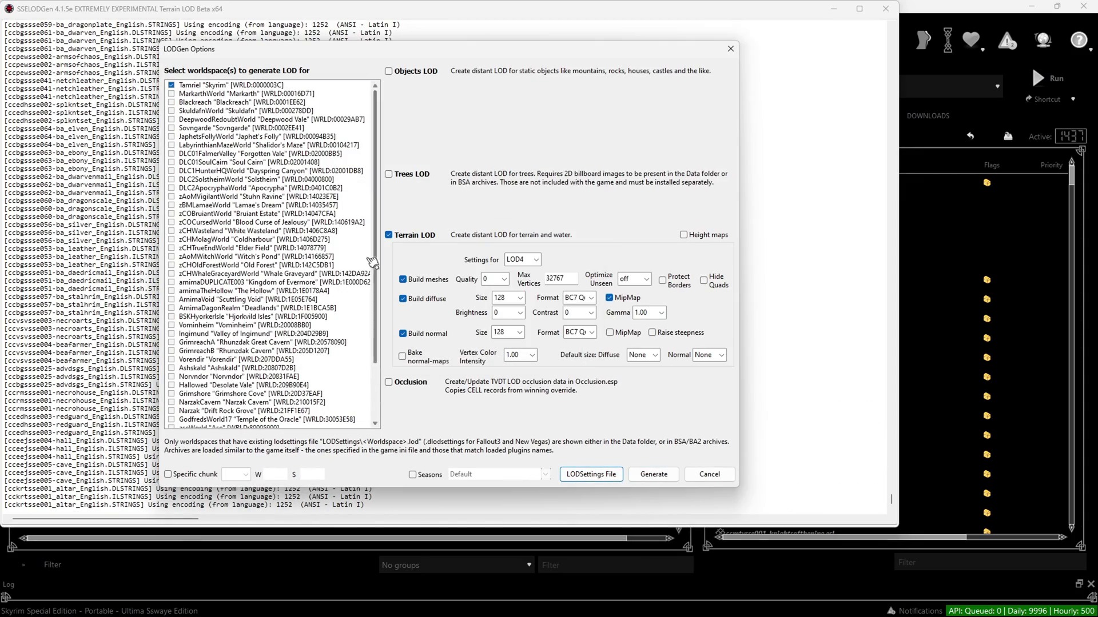
scroll(229, 343, down, 3)
click(173, 412)
key(ctrl+a)
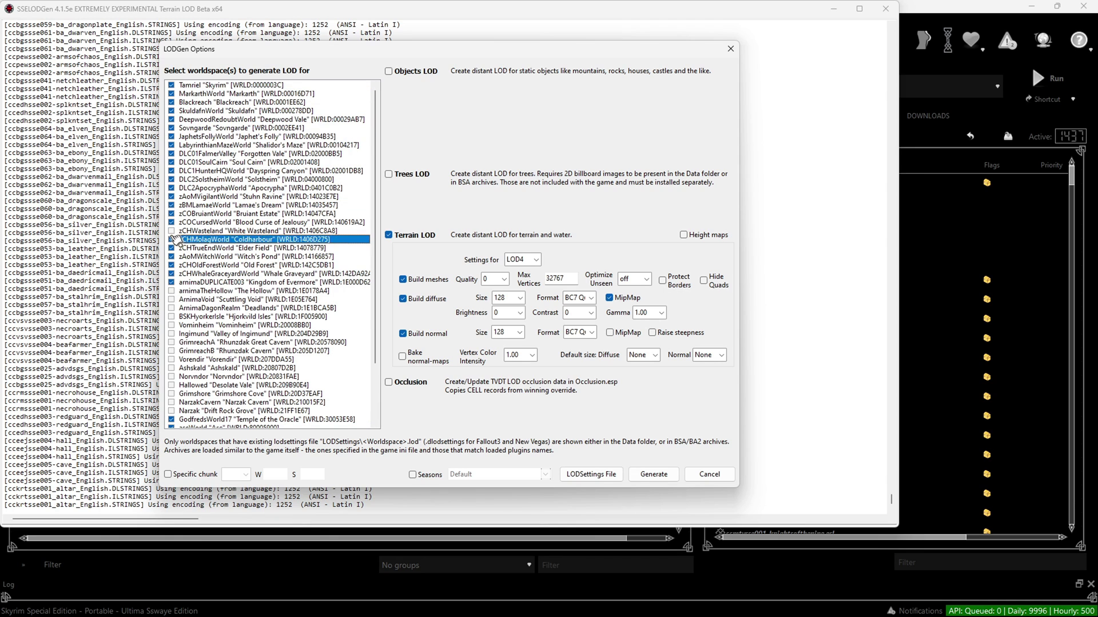
click(174, 377)
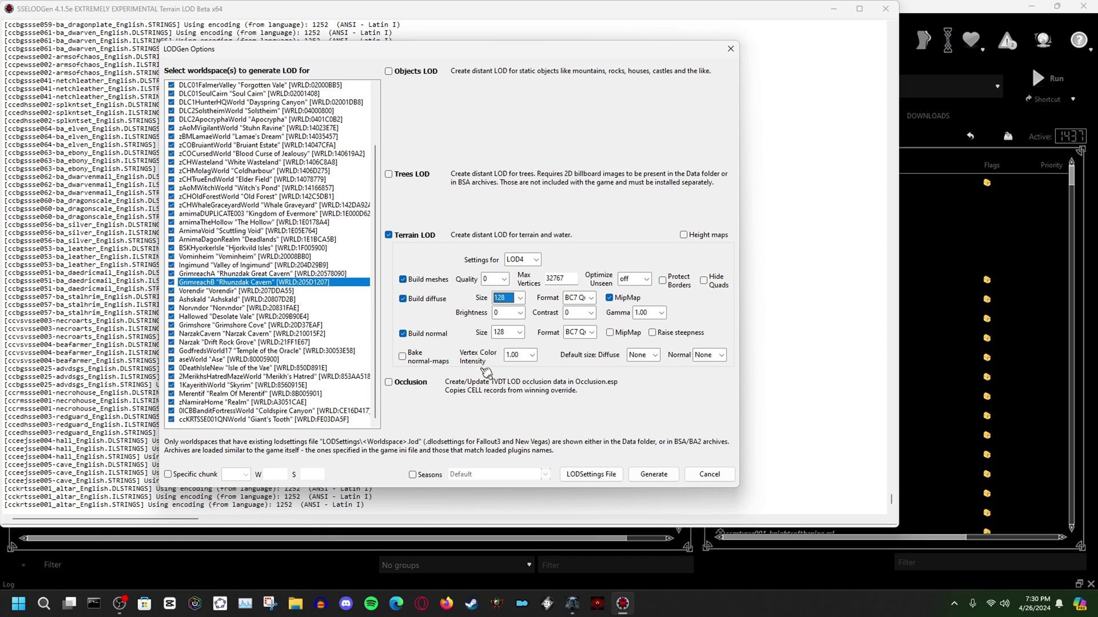
Set LOD4 terrain mesh quality to 7 and diffuse and normal sizes to 512, enable MipMap for normals, and generate the terrain LOD
click(536, 259)
click(515, 271)
click(519, 332)
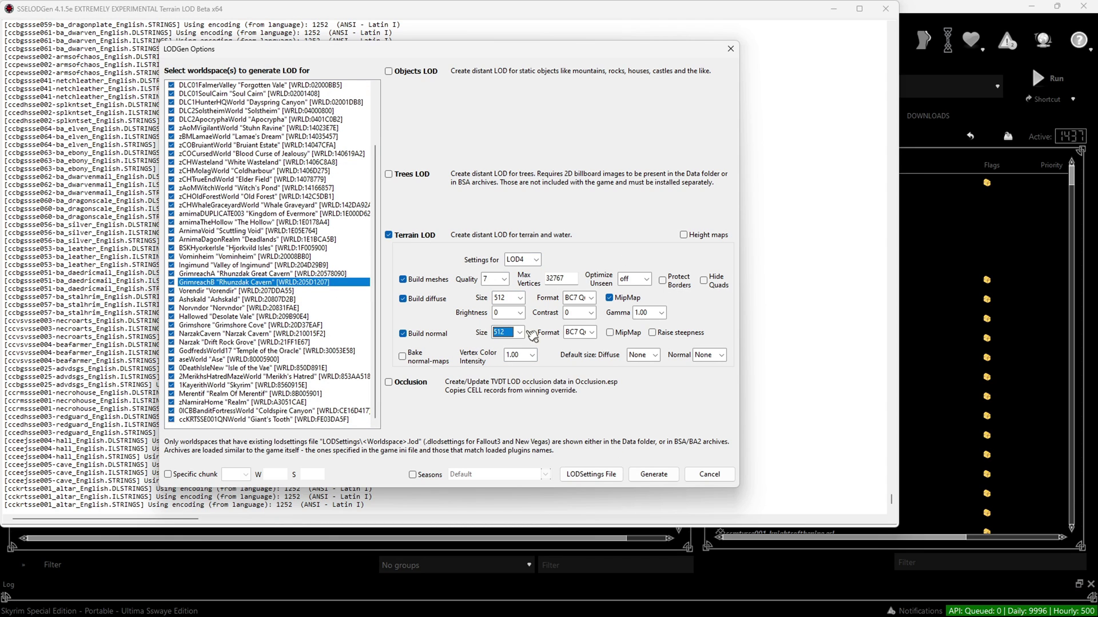
click(609, 332)
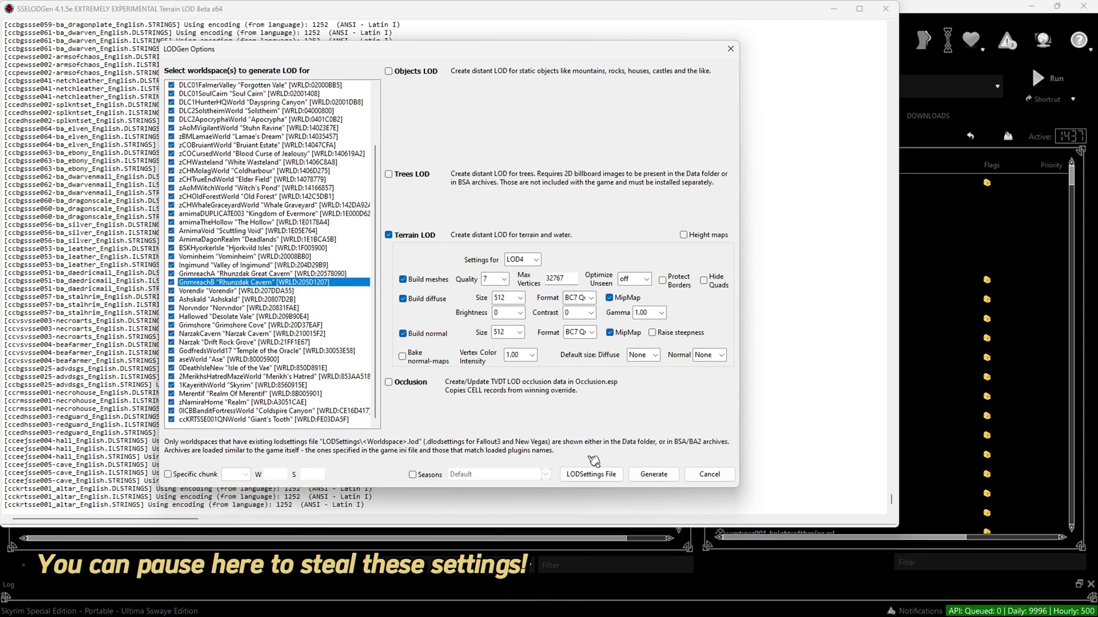
click(652, 476)
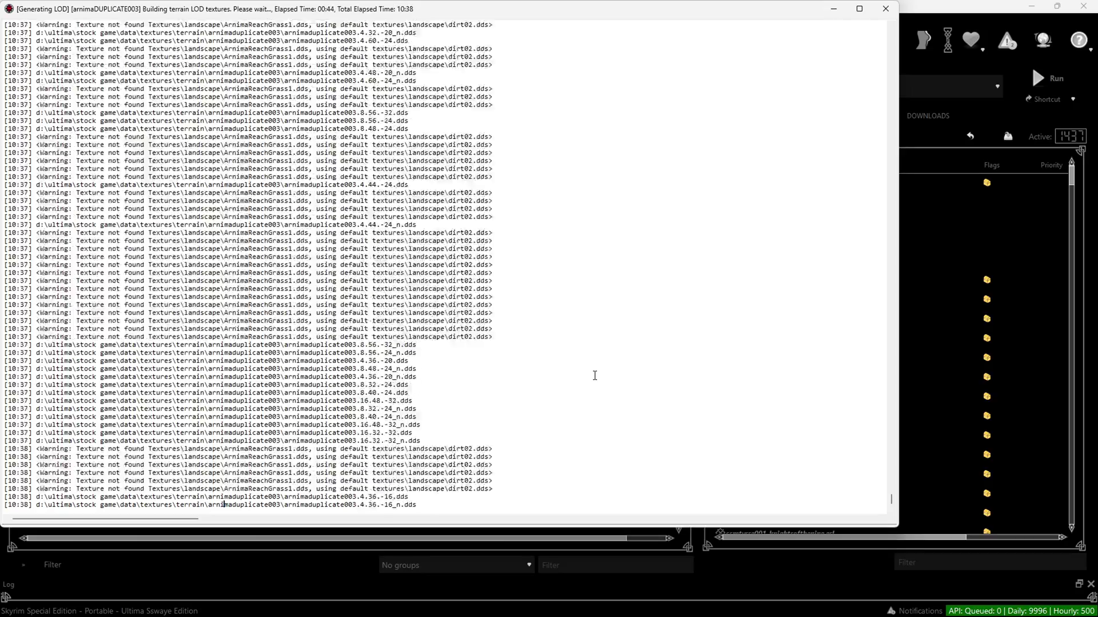
Close xLODGen once LOD generation is complete and open the SSELodgen_Output mod's folder in File Explorer
triple_click(23, 506)
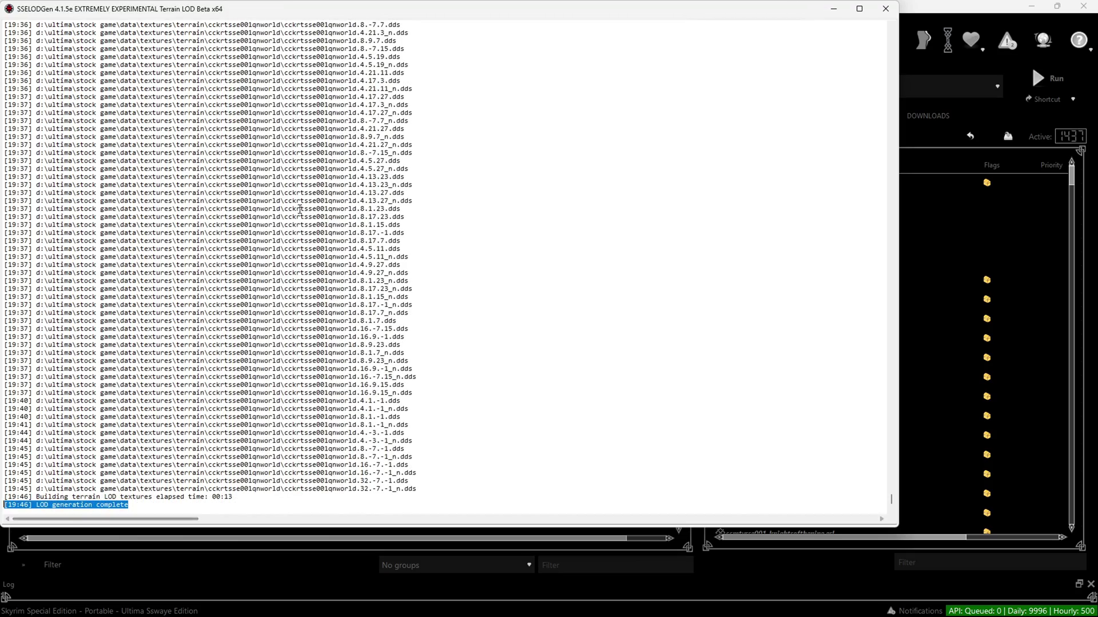
key(alt+F4)
right_click(79, 376)
click(121, 566)
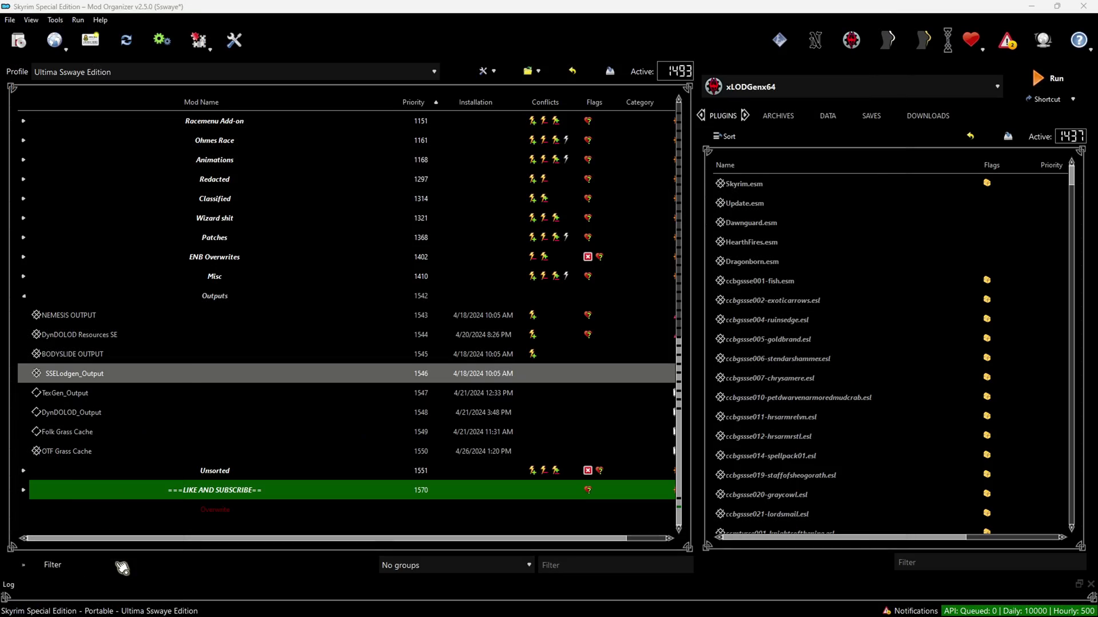
Inspect the generated worldspace folders under meshes\terrain and open the textures folder in SSELodgen_Output
click(445, 147)
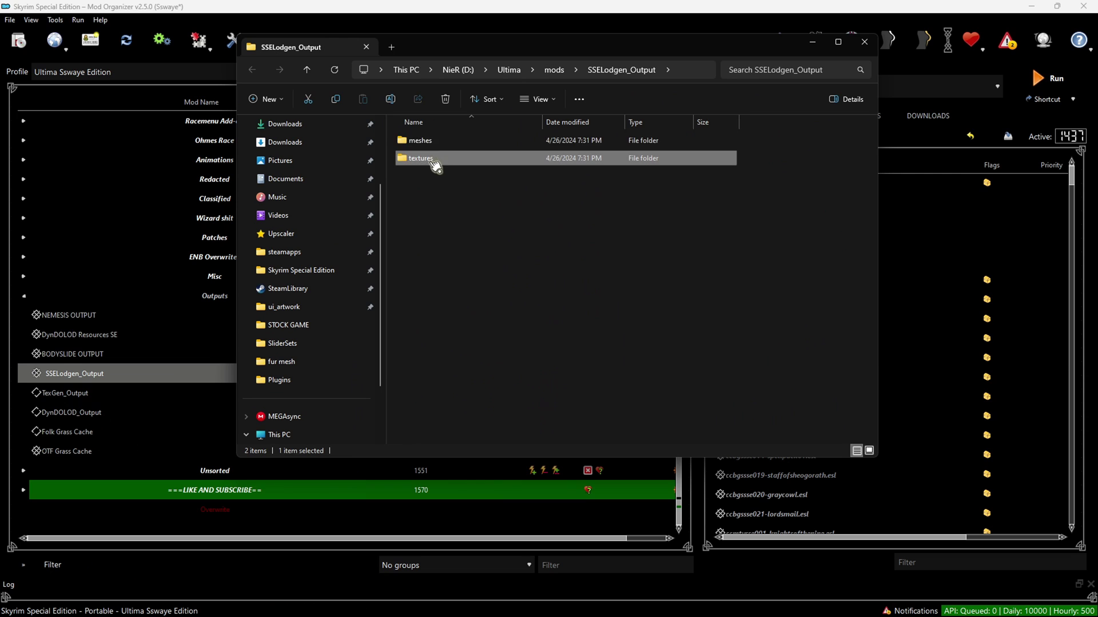
double_click(439, 144)
double_click(445, 148)
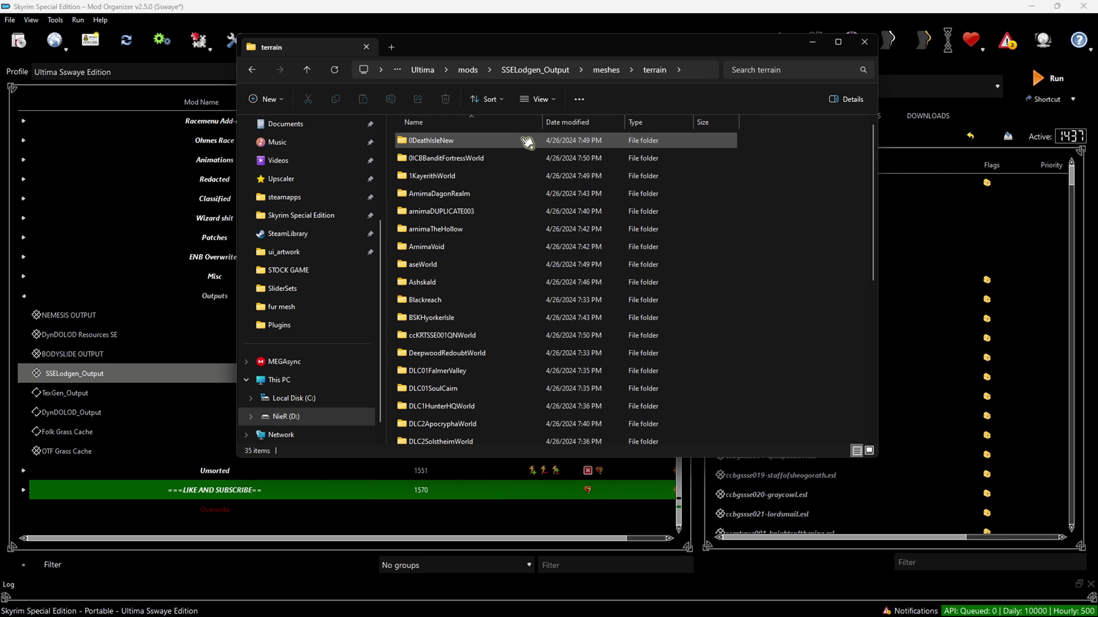
drag(875, 188, 870, 139)
click(252, 69)
click(251, 69)
double_click(436, 159)
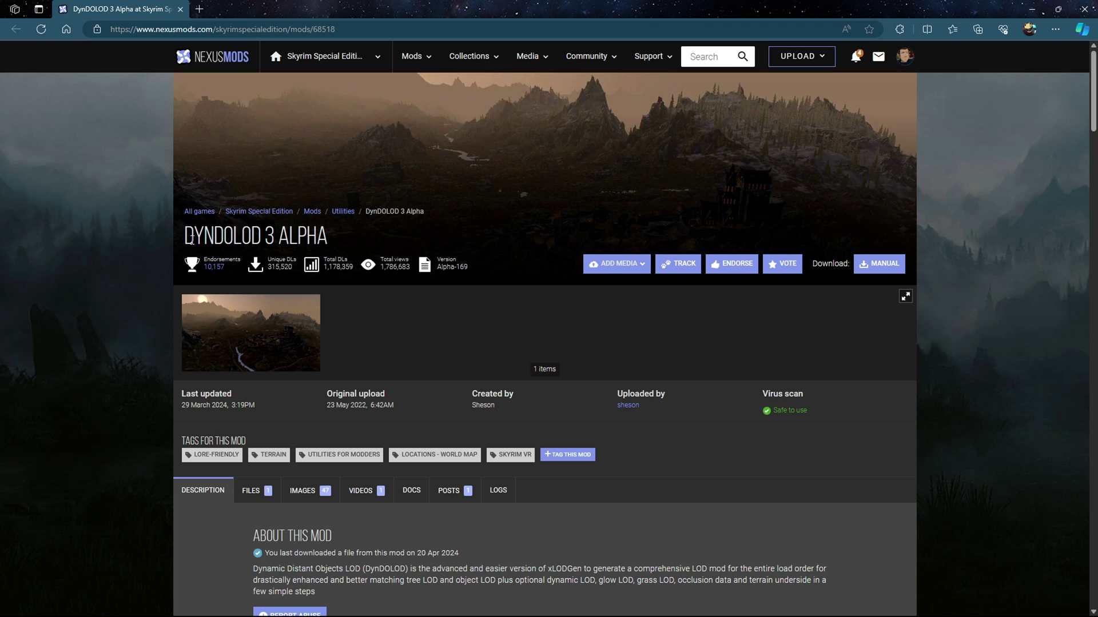
Review the requirements on the DynDOLOD 3 Alpha page of Nexus Mods and show its files
drag(190, 236, 331, 256)
scroll(380, 312, down, 5)
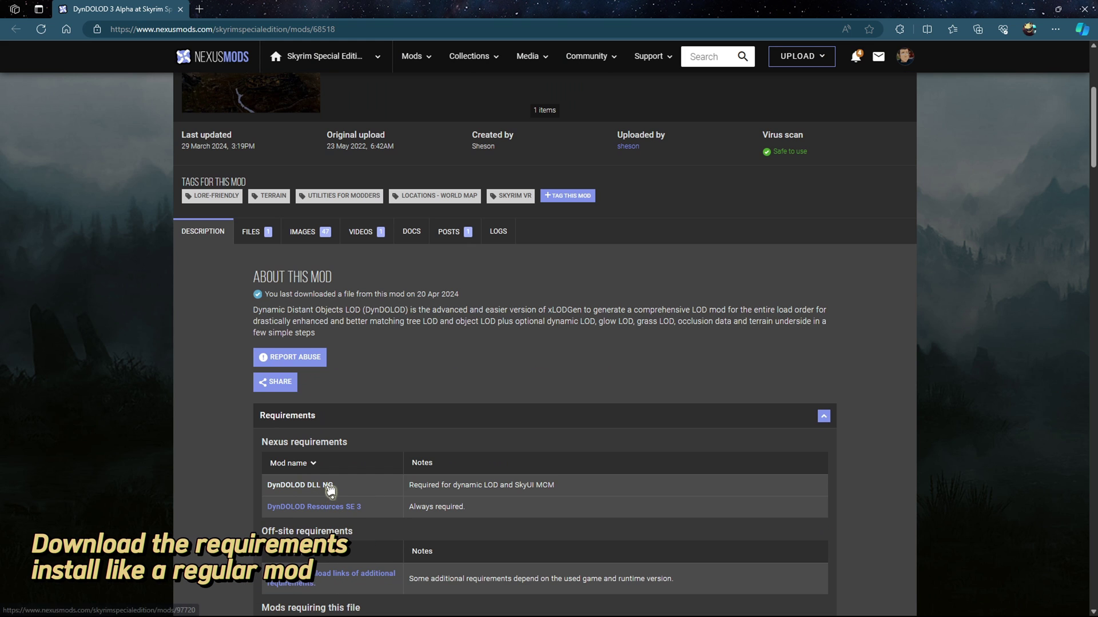
click(264, 236)
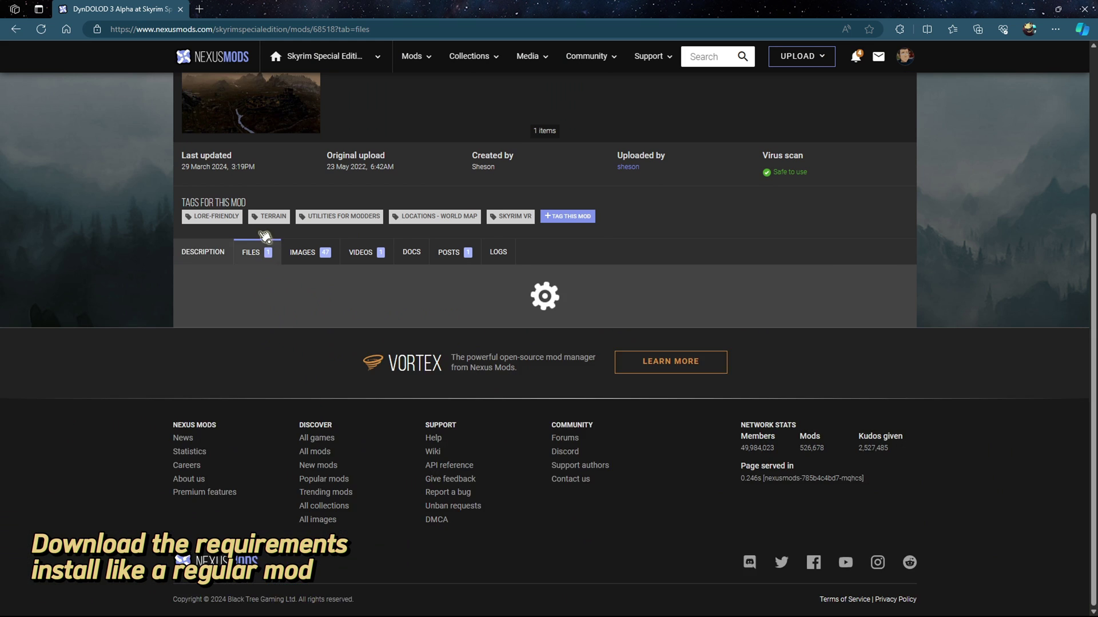
Preview the contents of the DynDOLOD 3.00 main file with the inner DynDOLOD, Themes and docs folders collapsed, and close the preview
click(330, 426)
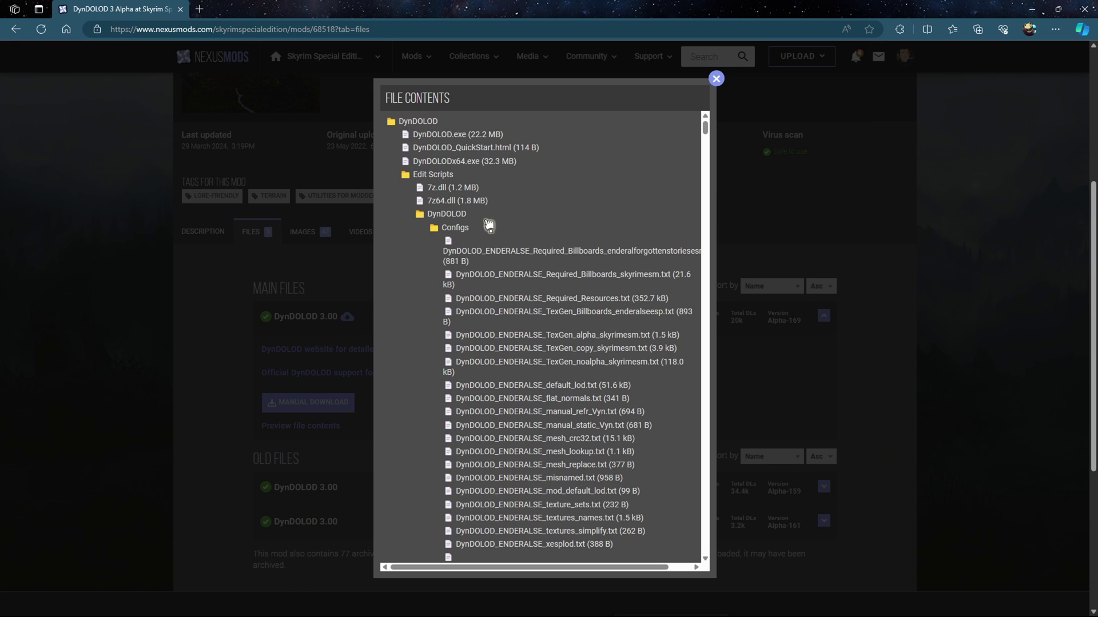
click(419, 215)
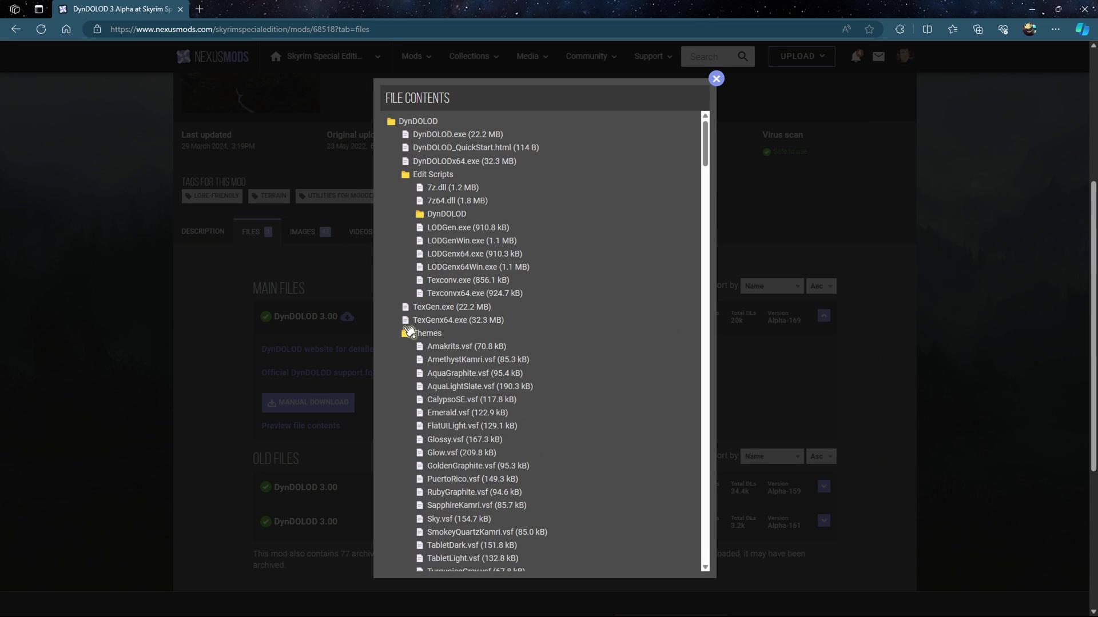
click(407, 333)
click(411, 347)
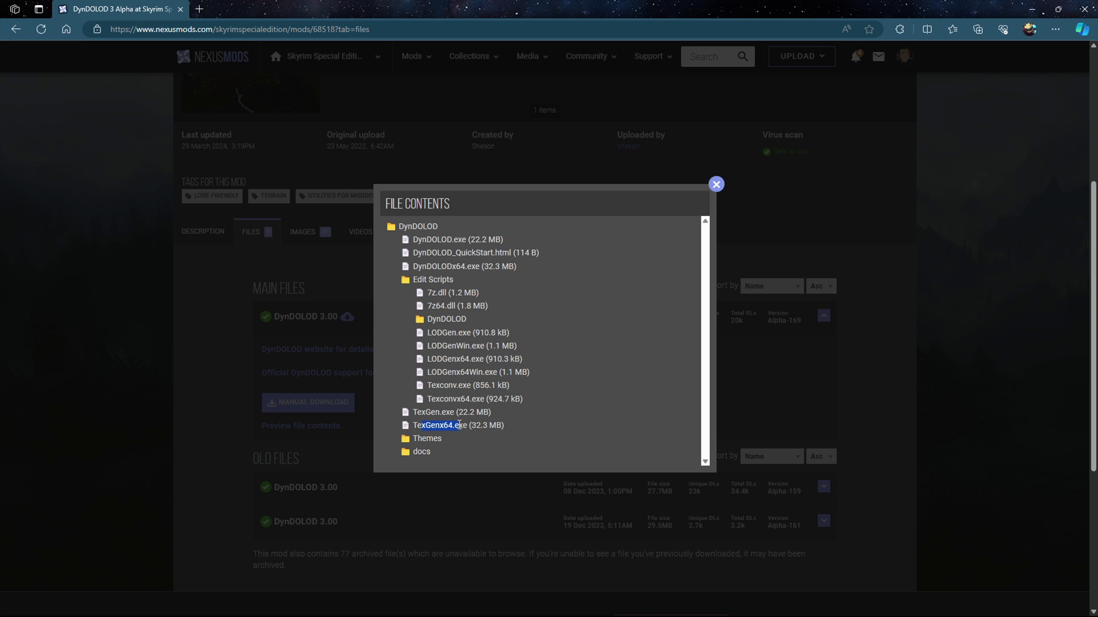
click(717, 184)
In File Explorer, open the DynDOLOD folder inside the extracted DynDOLOD 3.00 download on drive D
mouse_move(337, 614)
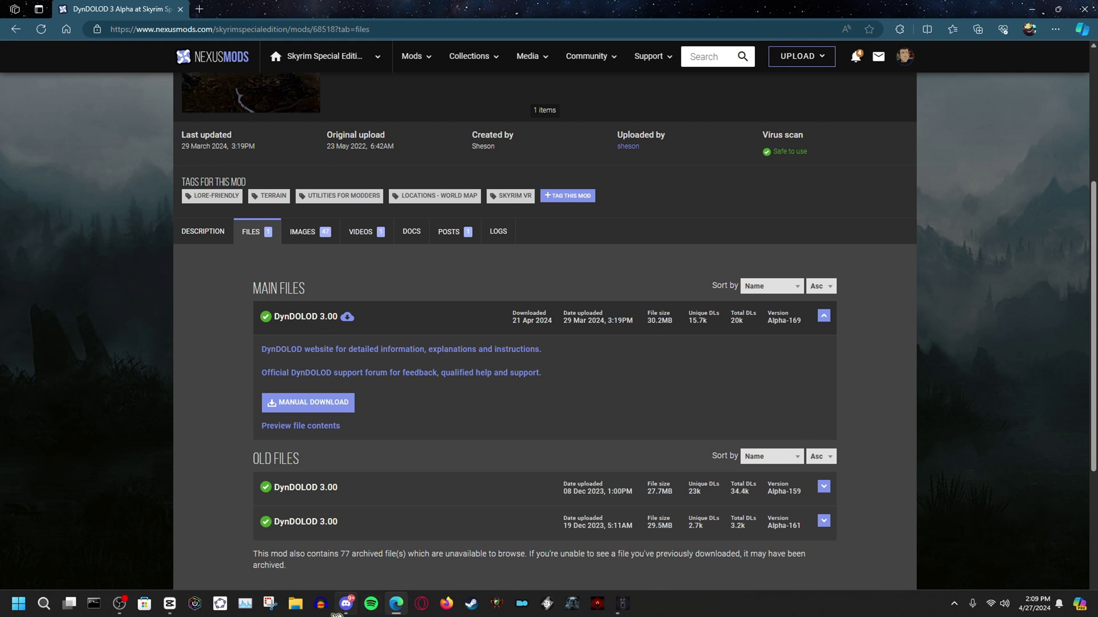
click(296, 604)
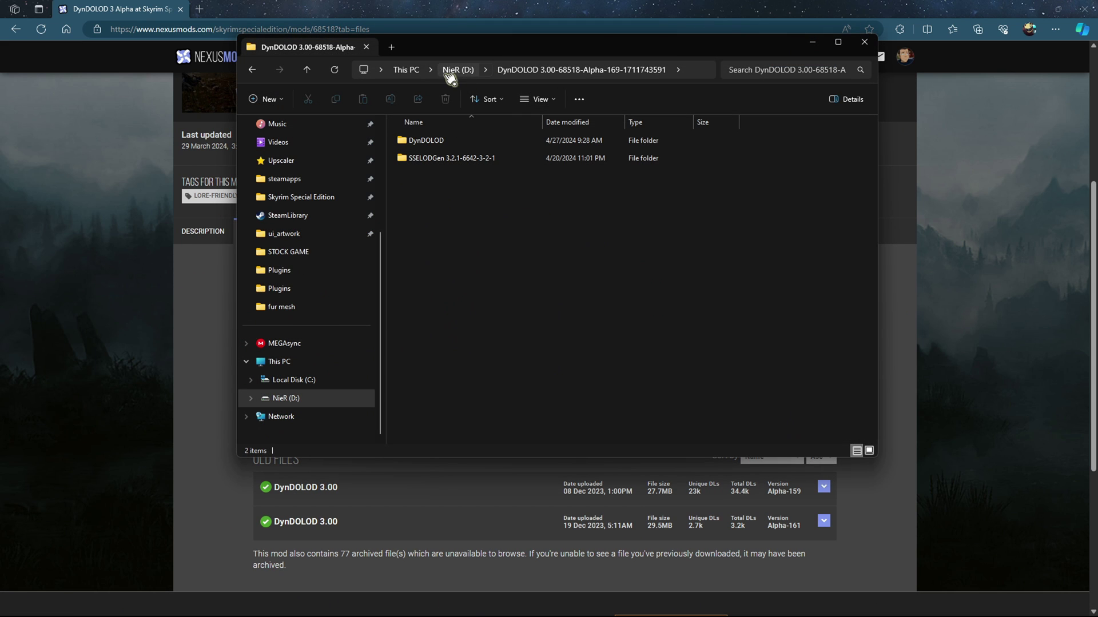
click(487, 140)
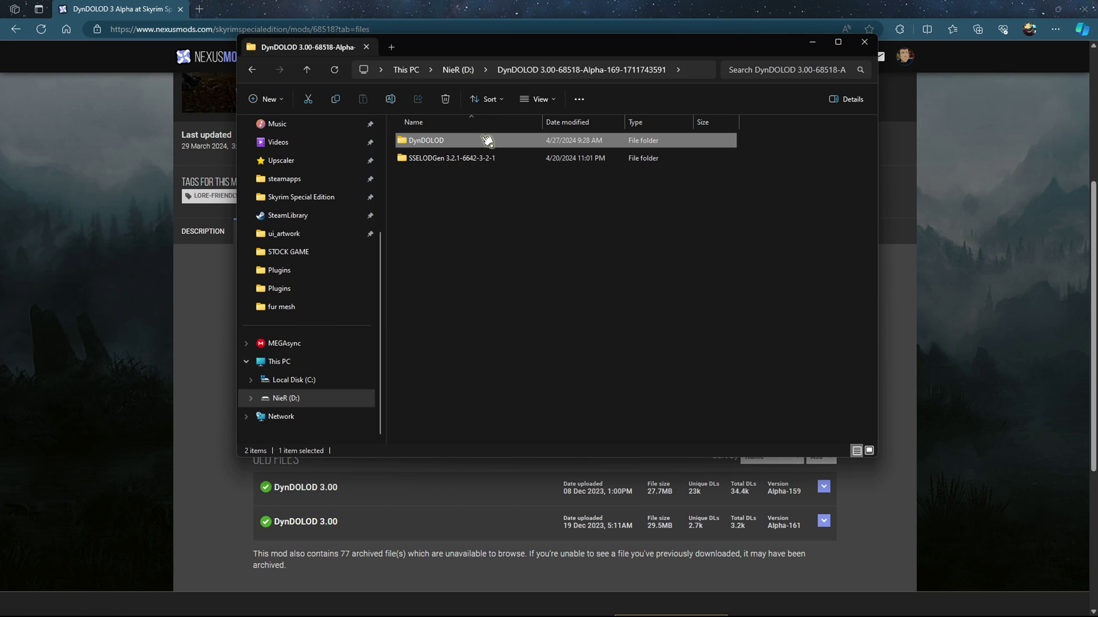
double_click(451, 142)
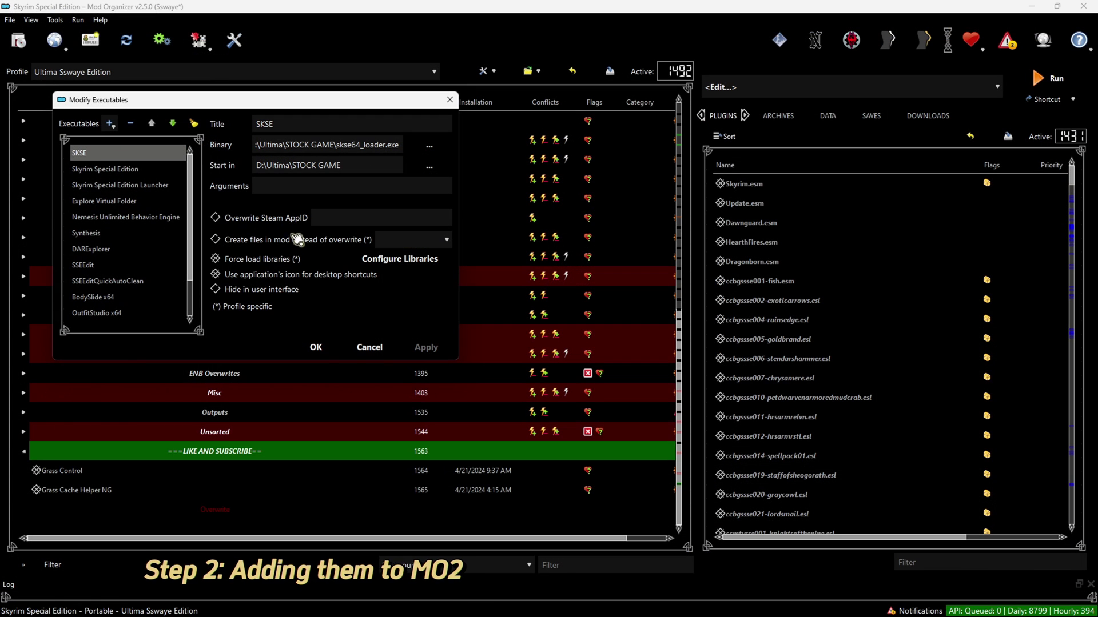
In Mod Organizer's executables list, compare the binary, start-in and argument settings of the xLODGenx64, TexGenx64 and DynDOLODx64 entries
scroll(198, 223, down, 2)
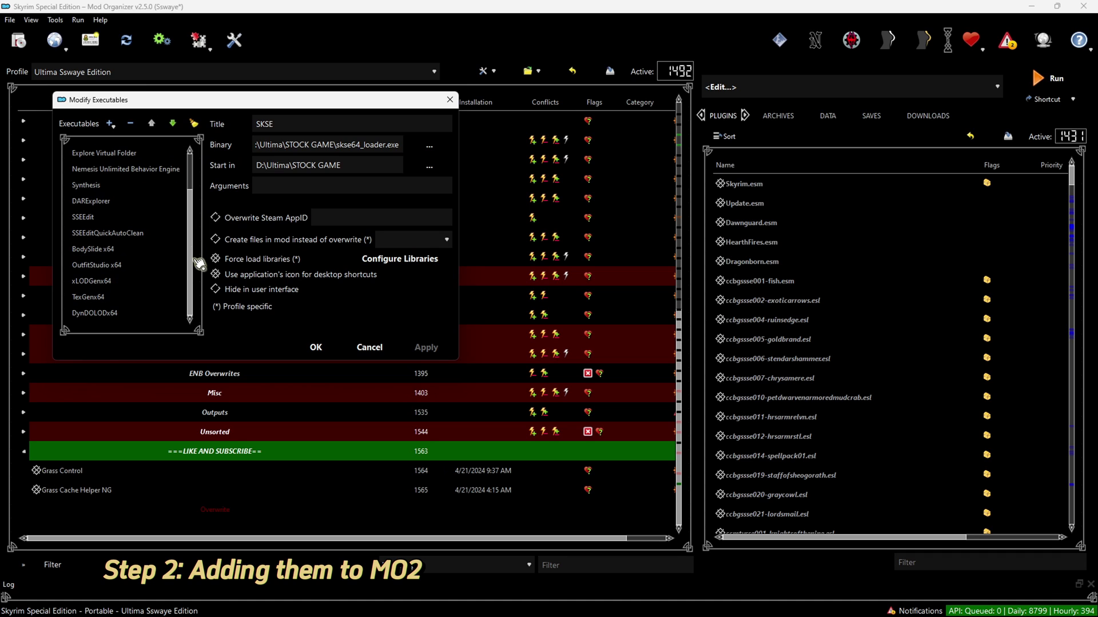
click(127, 282)
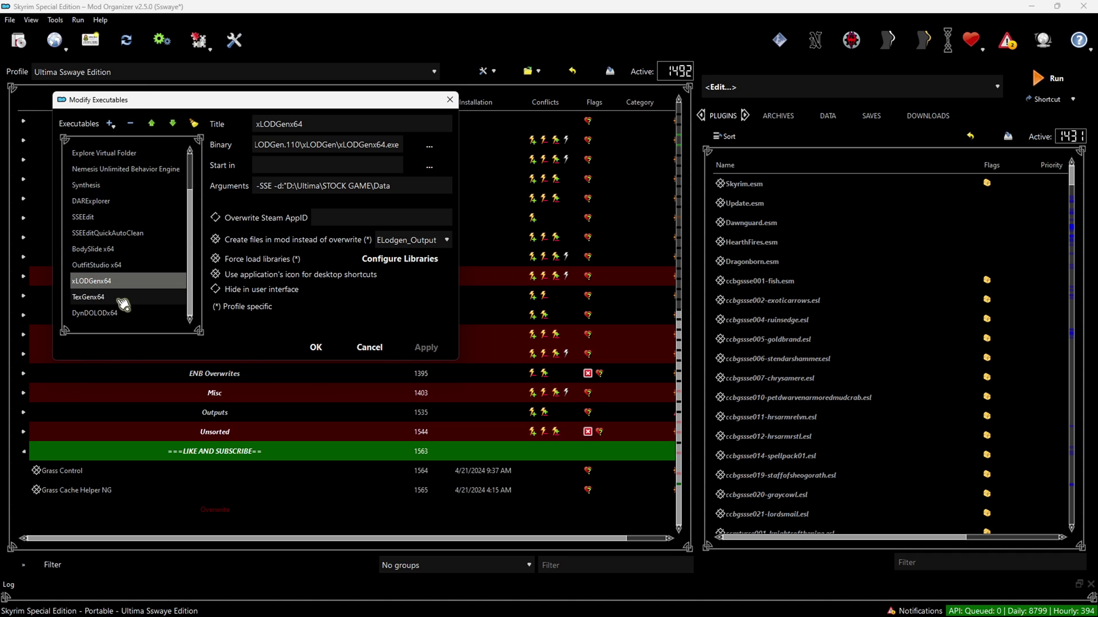
click(124, 297)
click(123, 314)
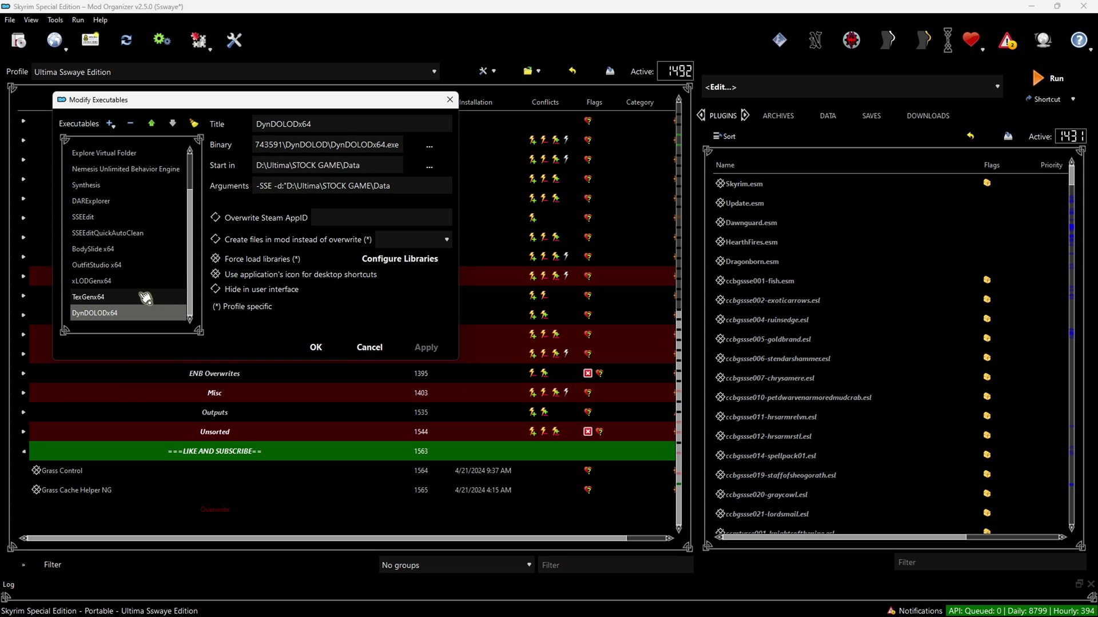
click(145, 295)
click(144, 285)
click(136, 313)
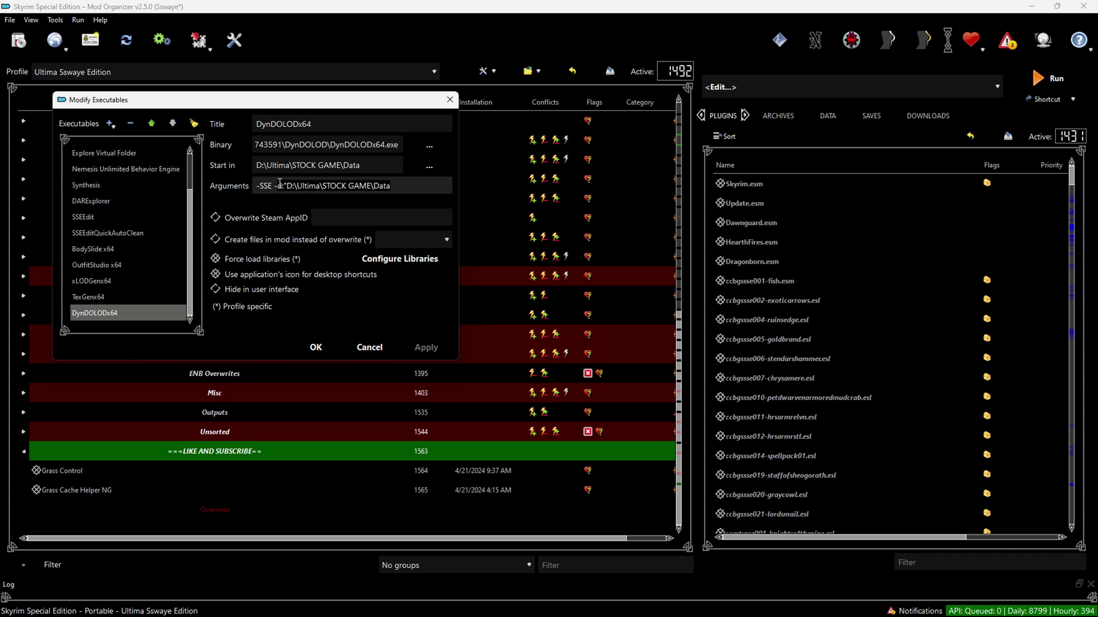
click(139, 297)
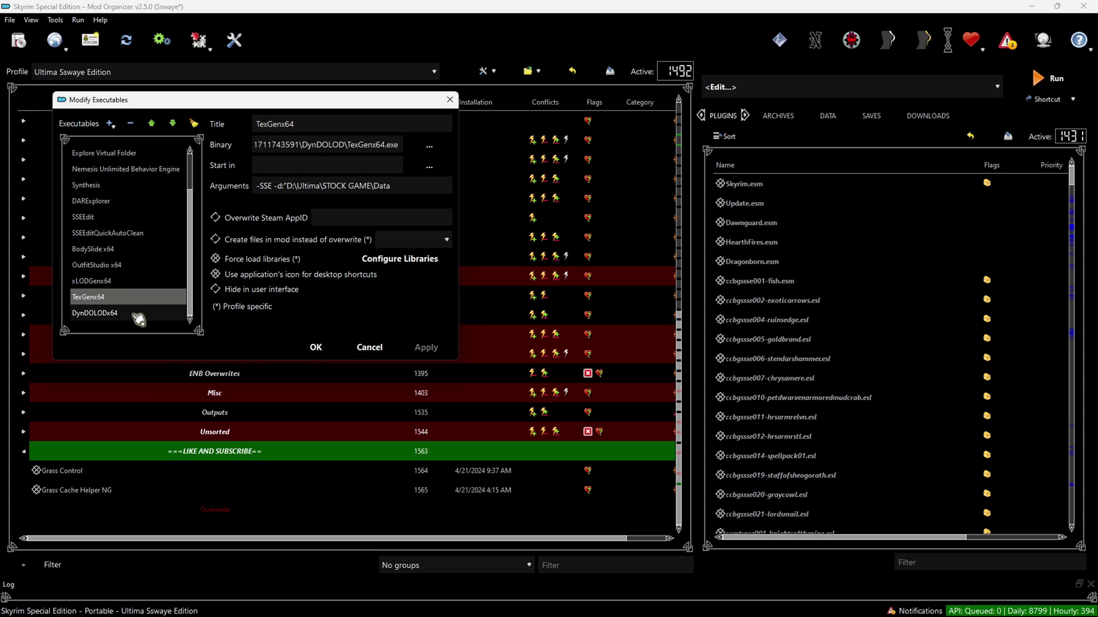
click(138, 312)
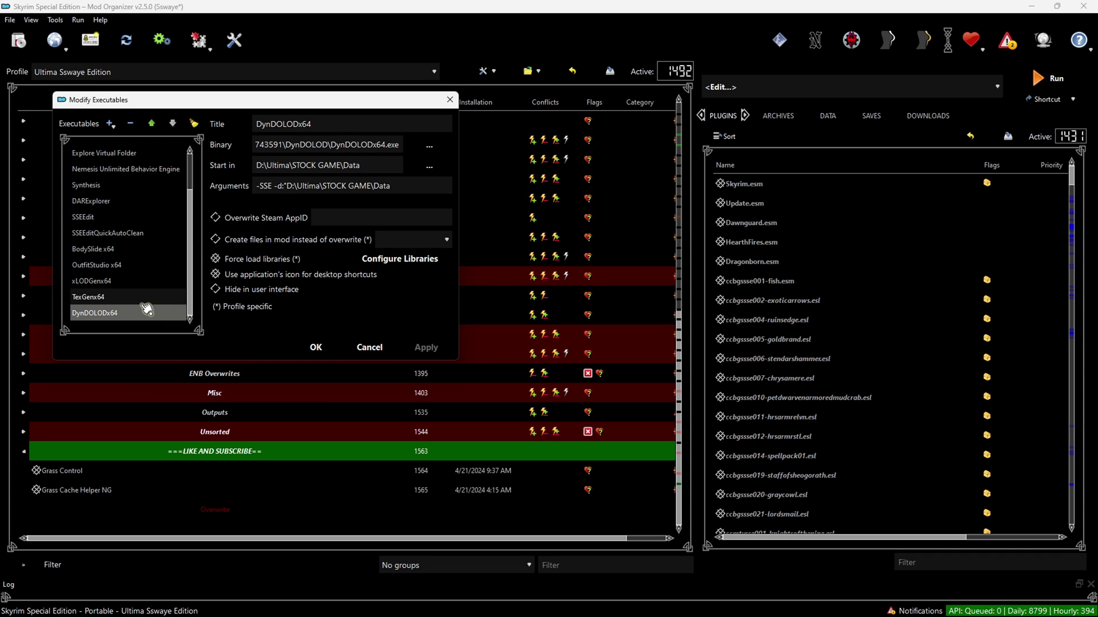
click(128, 299)
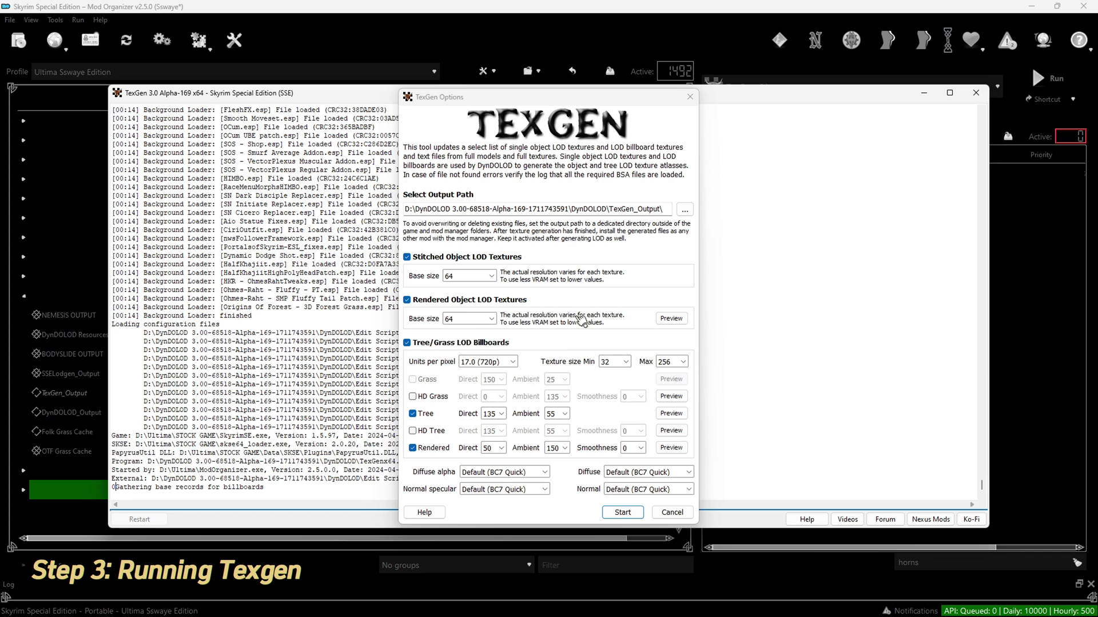
In TexGen, set the base size to 256 (1440p) for rendered and 128 (720p) for stitched object LOD textures, keeping the default diffuse format
click(491, 318)
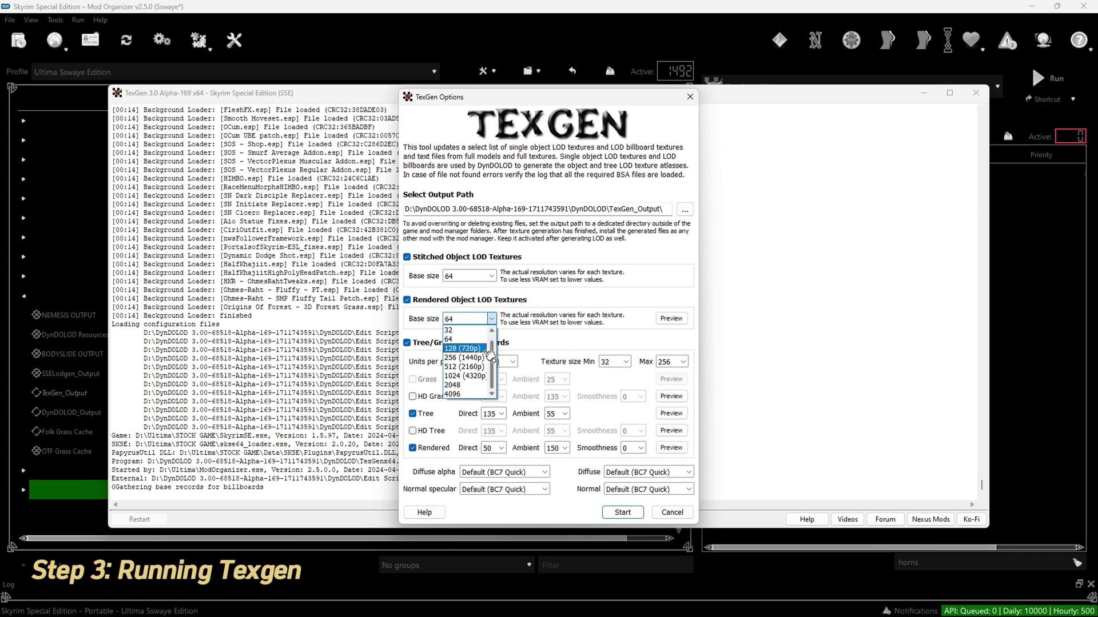
click(465, 358)
click(469, 275)
click(463, 306)
click(675, 473)
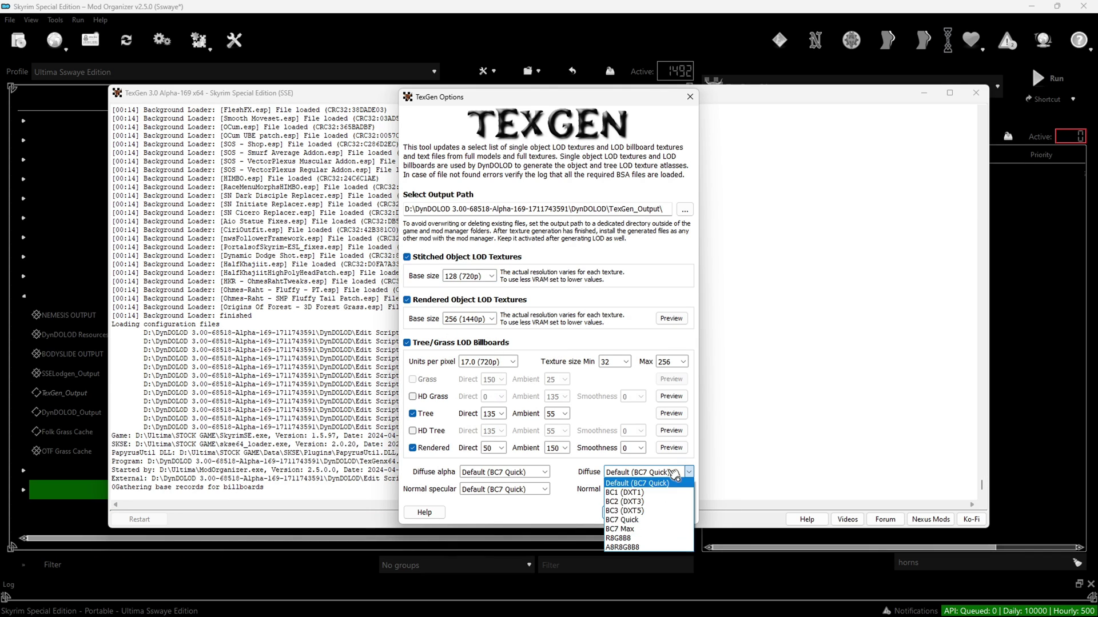
click(675, 475)
Enable HD Grass billboards in TexGen and preview how the grass renders
click(437, 397)
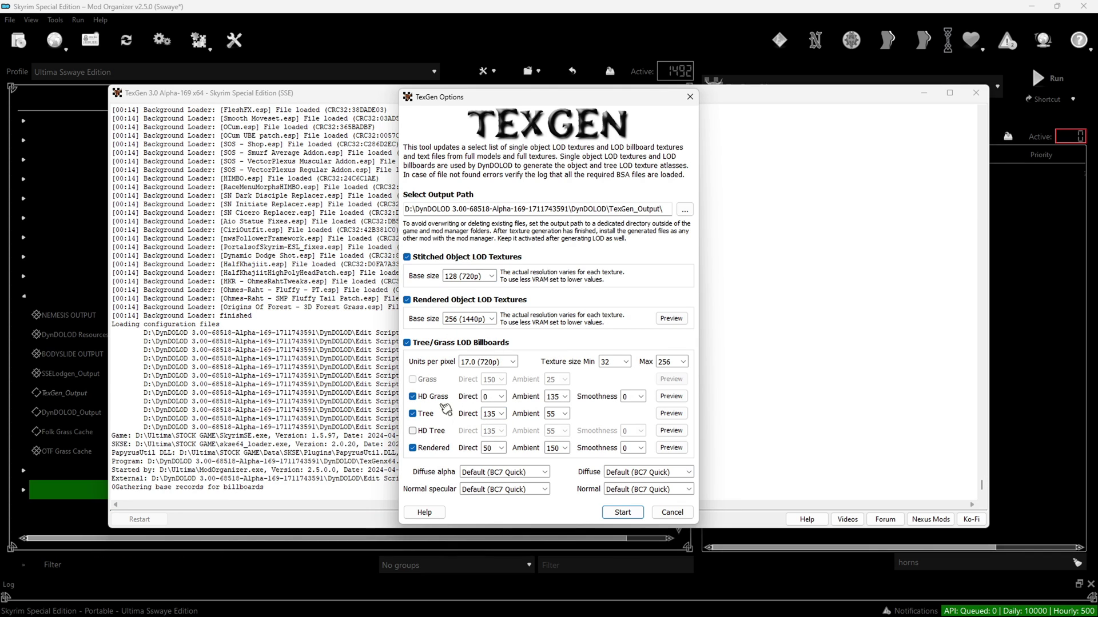
click(671, 396)
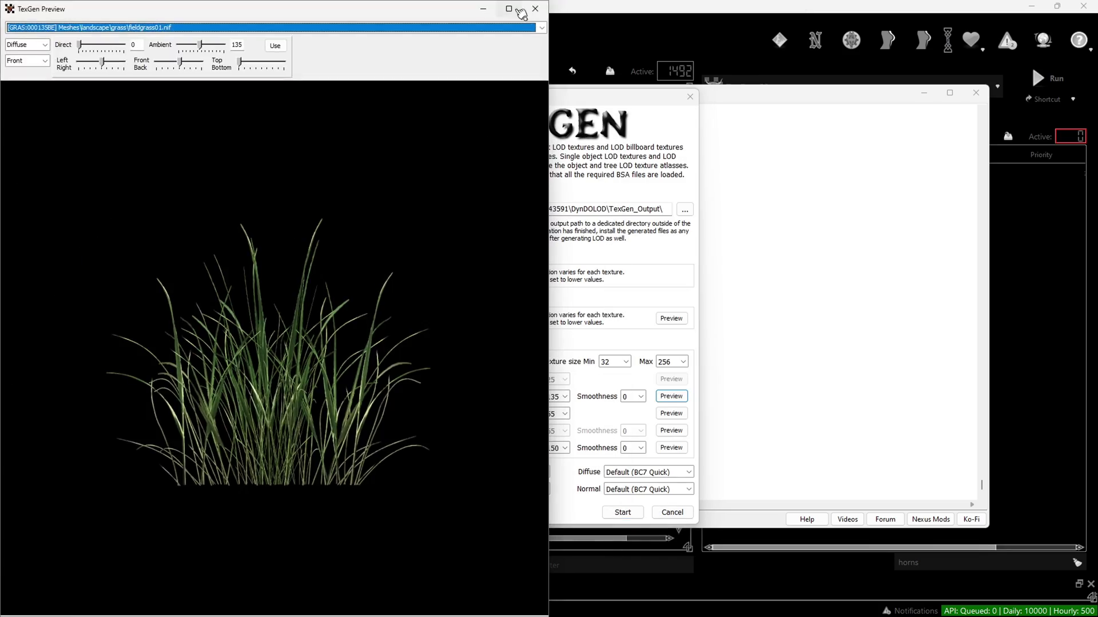
Preview the tree billboards in TexGen, and generate the LOD textures with the output zipped on exit
key(Escape)
click(671, 413)
key(Escape)
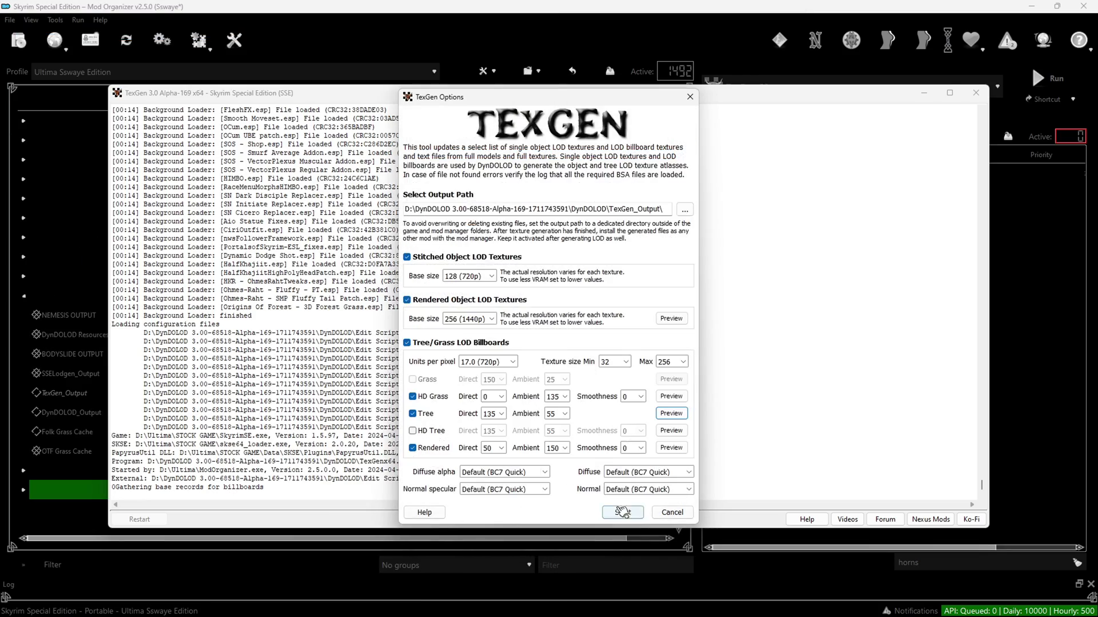
click(623, 513)
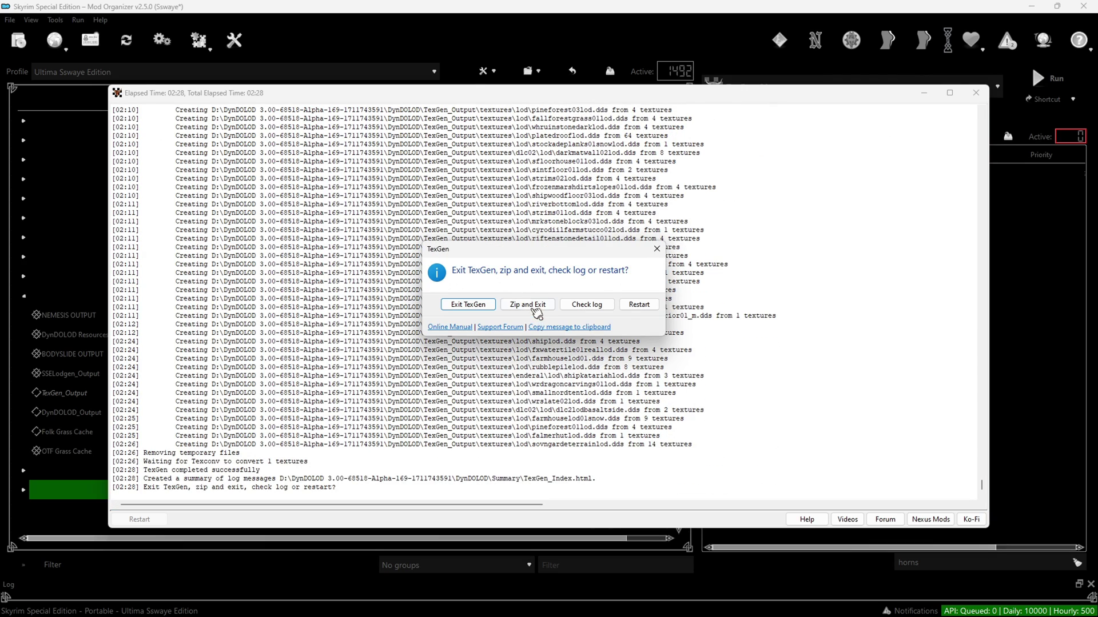
click(532, 307)
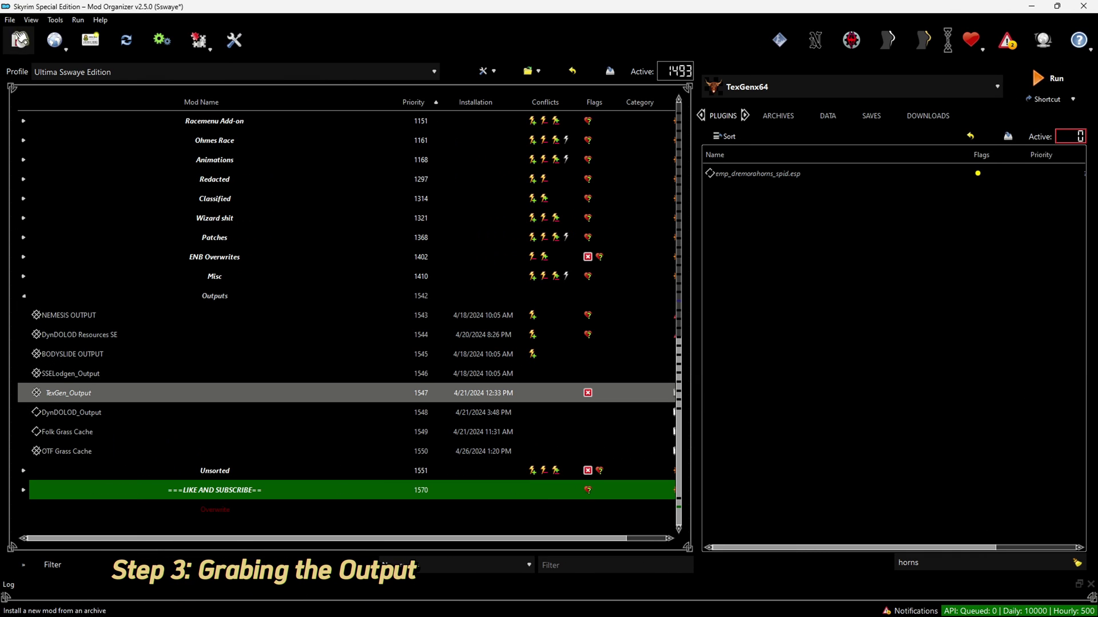
Install TexGen_Output.zip from the DynDOLOD folder on drive D as a mod, replacing the existing TexGen_Output mod
click(21, 39)
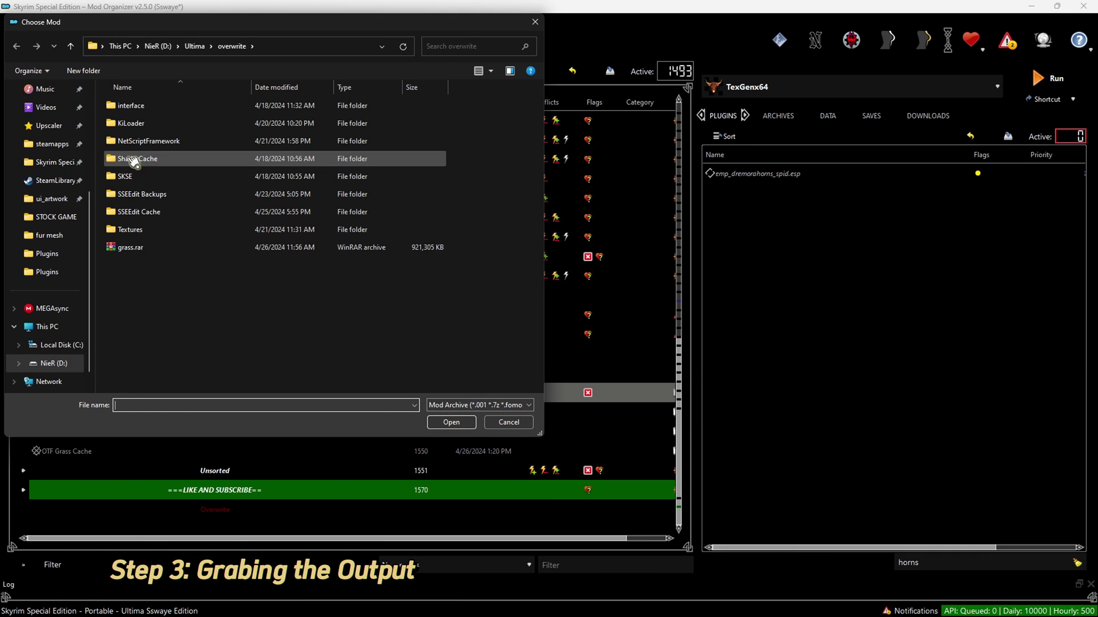
click(76, 360)
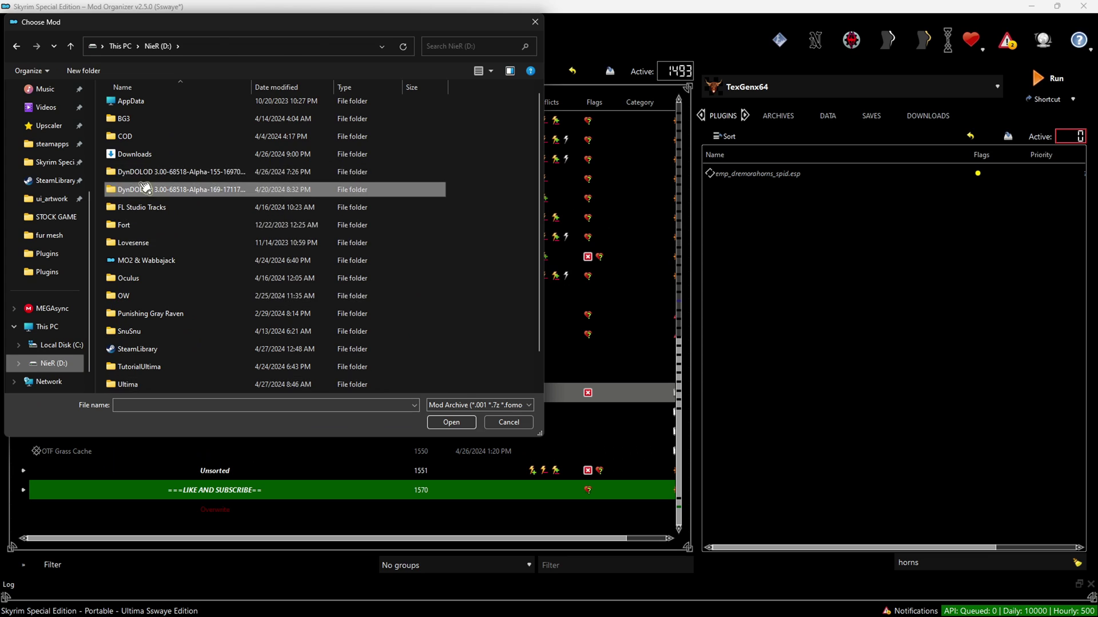
double_click(146, 188)
double_click(135, 105)
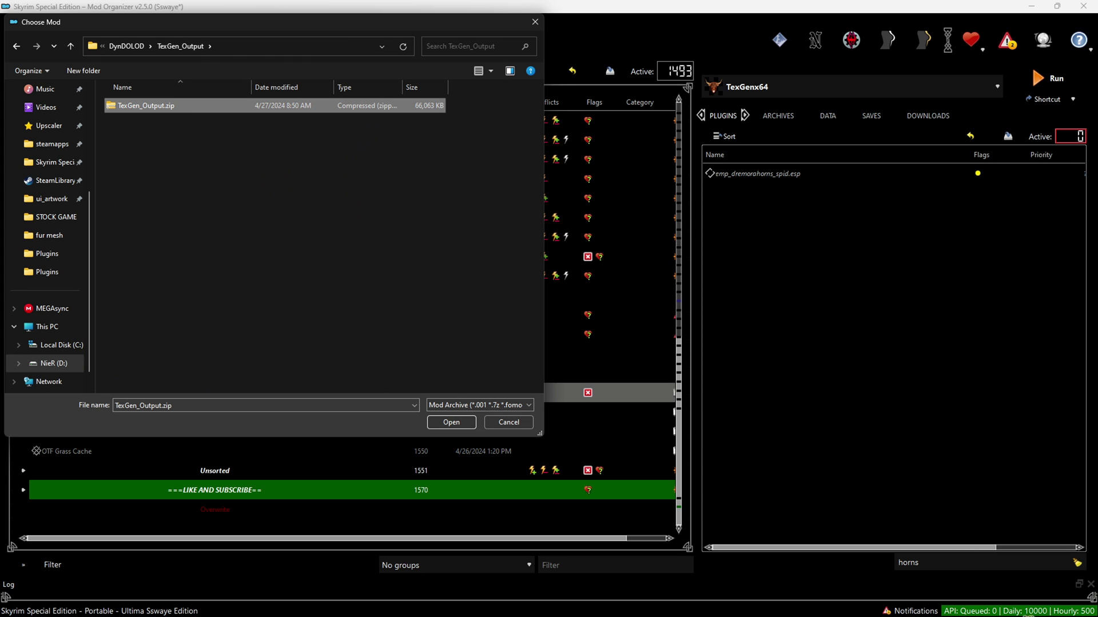
click(451, 421)
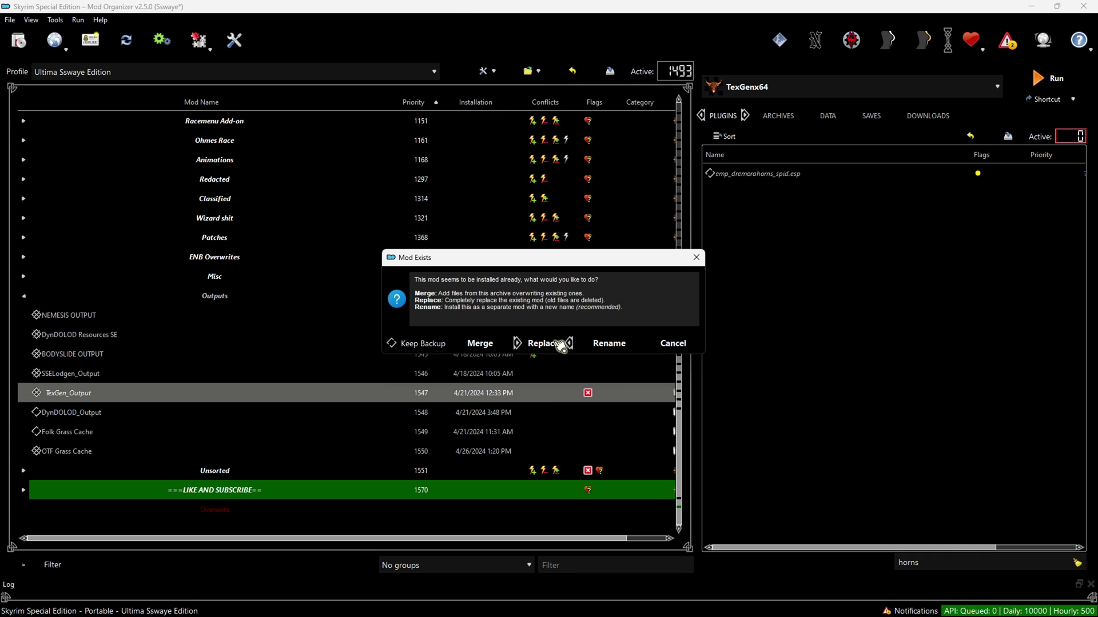
click(560, 346)
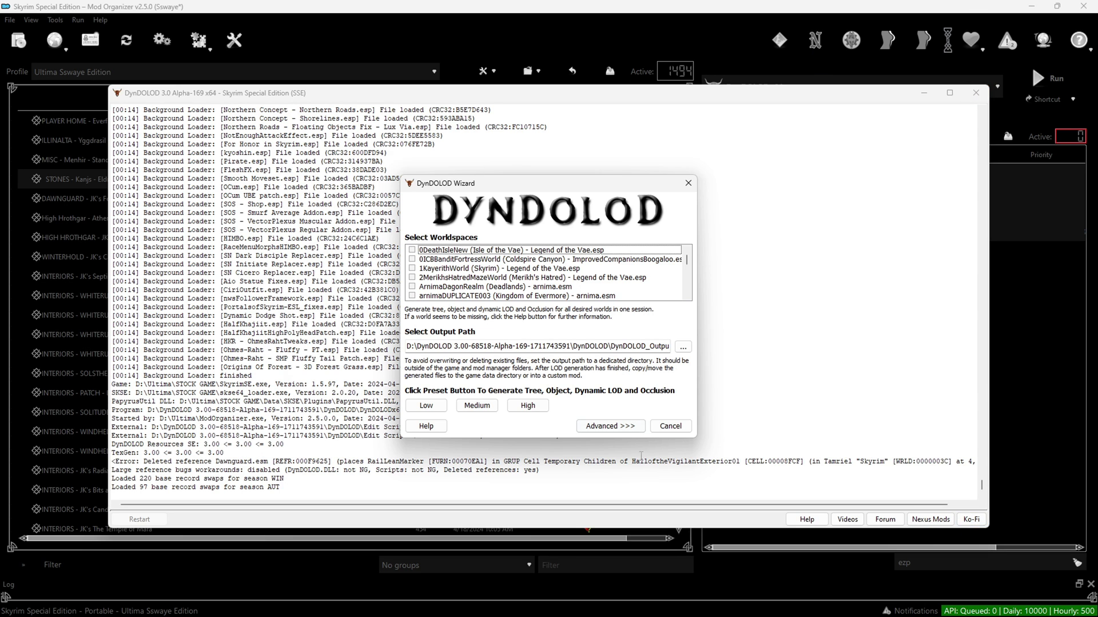
In DynDOLOD, select all worldspaces for LOD generation and bring up the advanced options
click(635, 430)
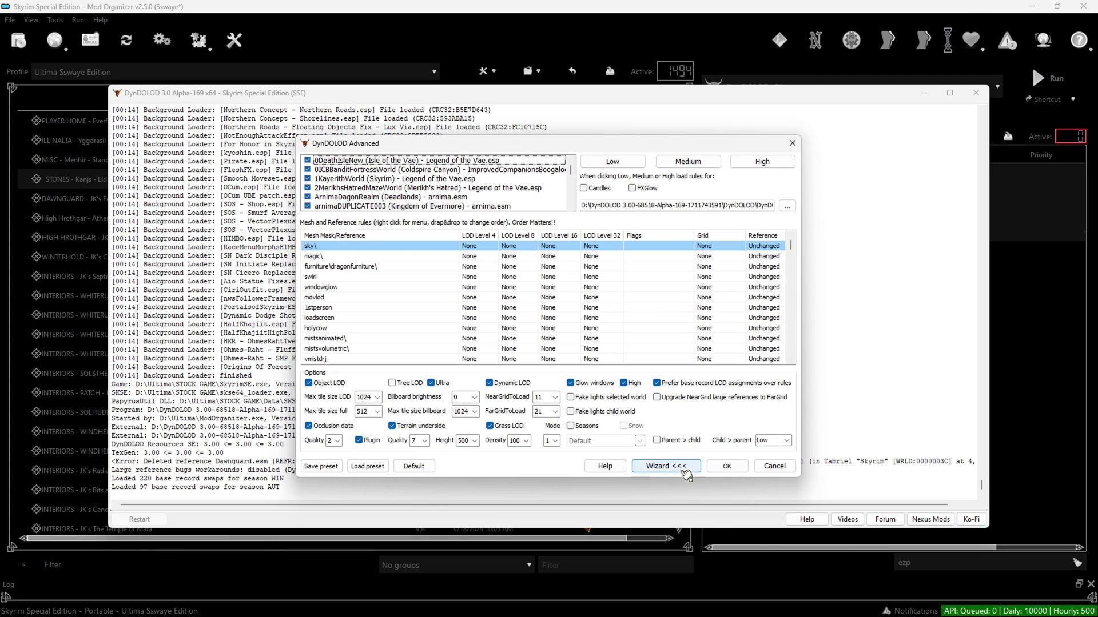
click(666, 466)
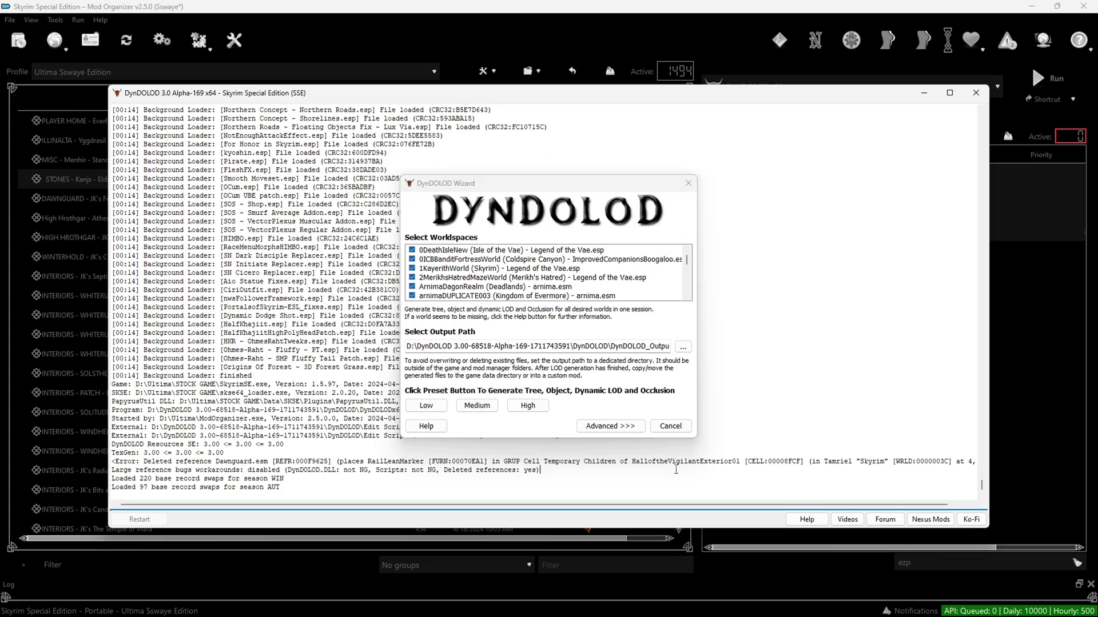
click(627, 426)
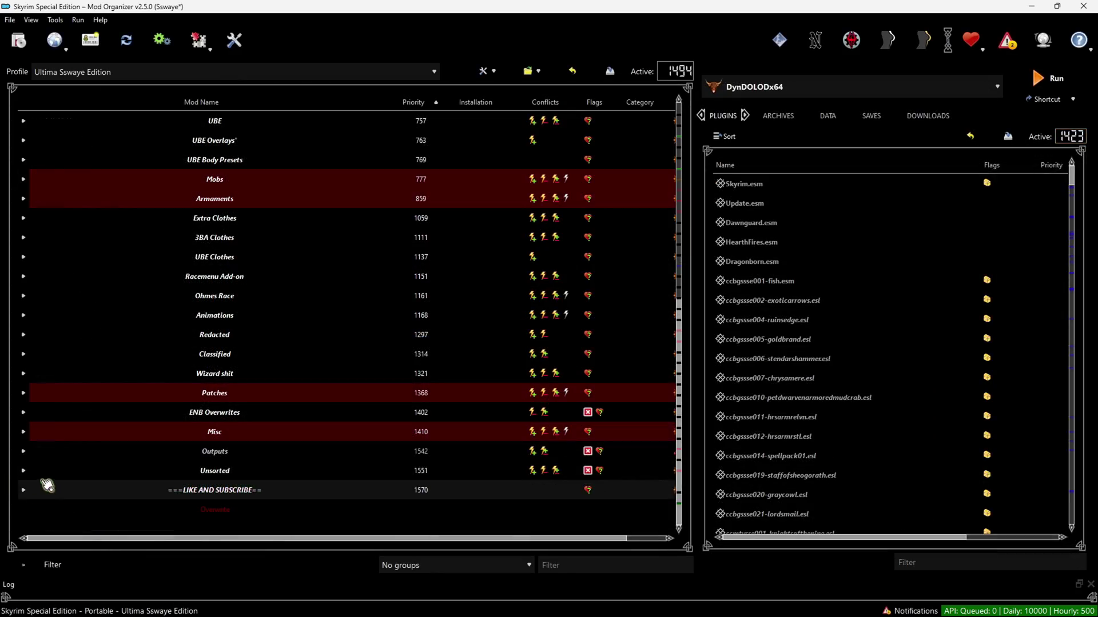
In Mod Organizer, install DynDOLOD_Output.zip from the DynDOLOD_Output folder, replacing the existing DynDOLOD_Output mod in the Outputs group
click(23, 451)
scroll(201, 464, down, 3)
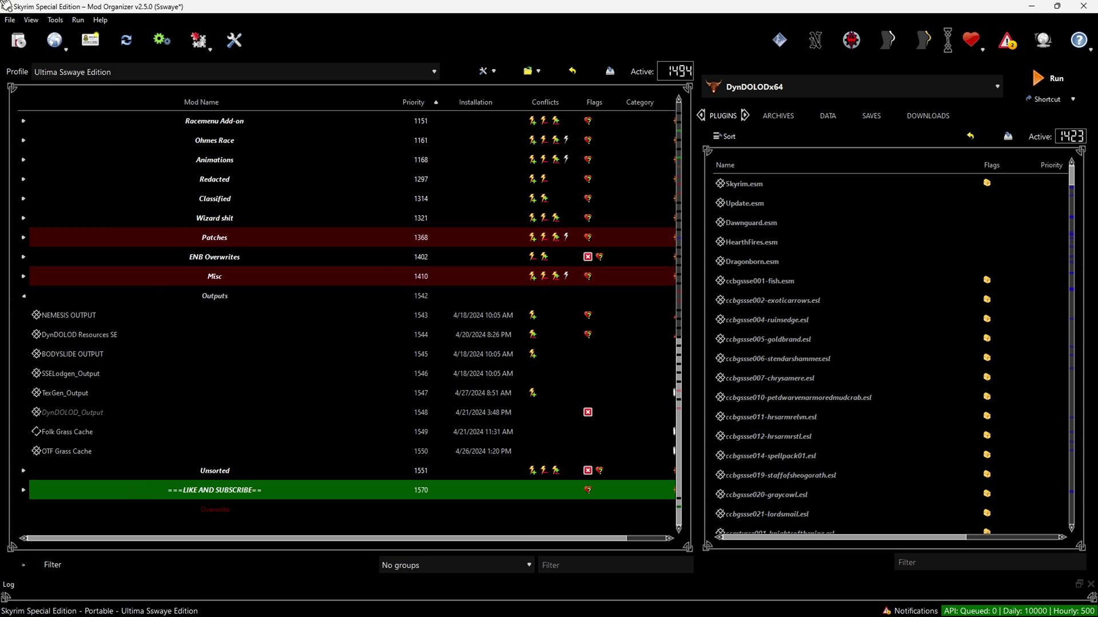
click(16, 46)
click(136, 45)
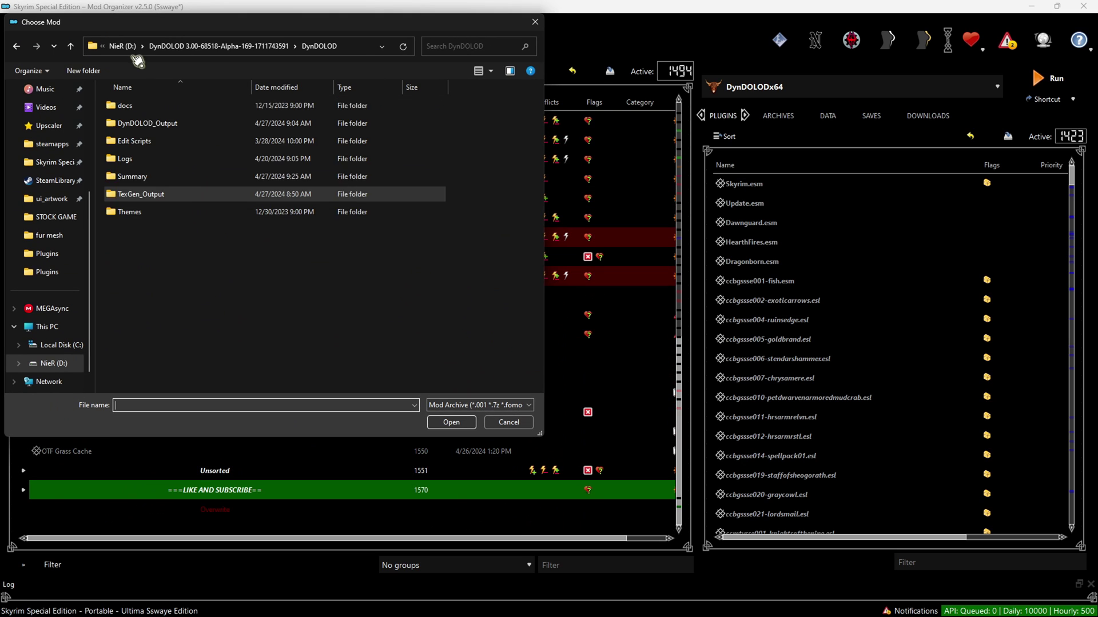
double_click(165, 120)
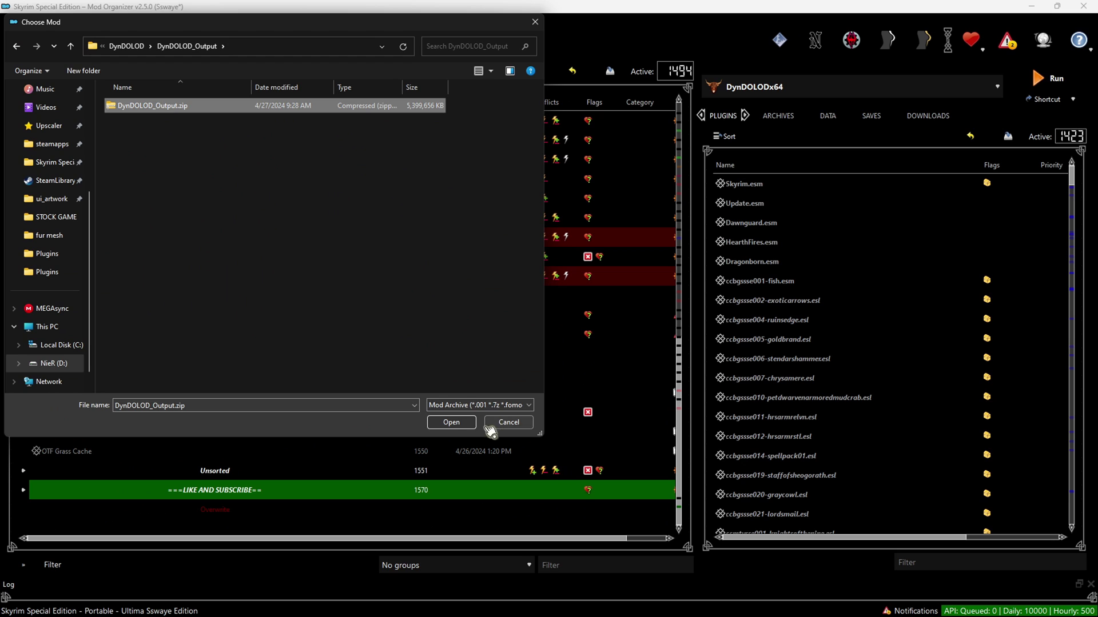
click(469, 426)
click(586, 327)
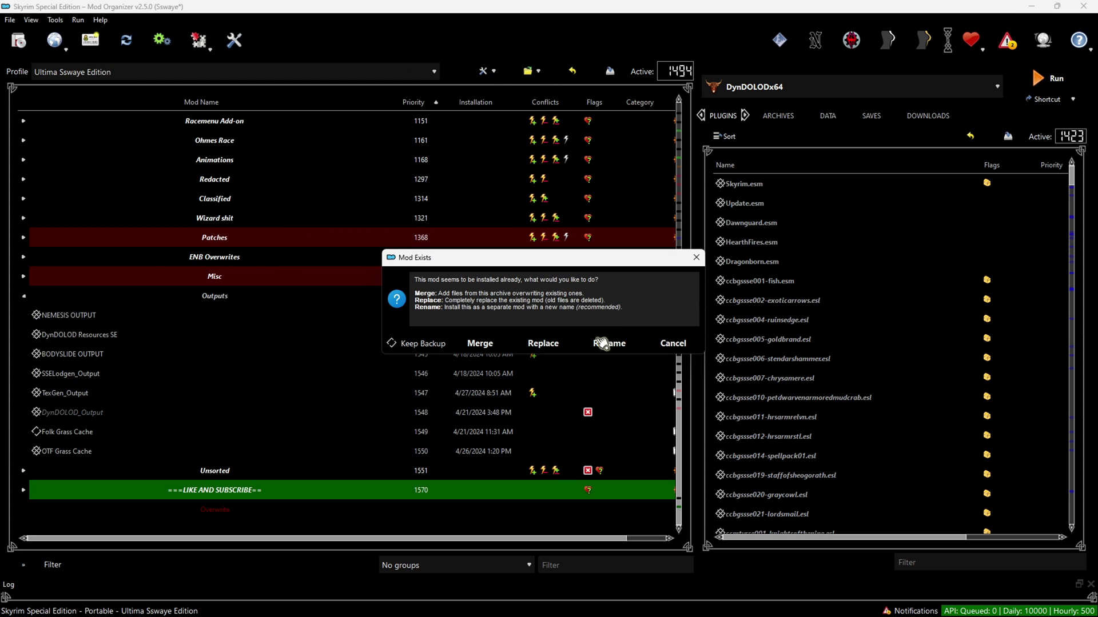
click(554, 351)
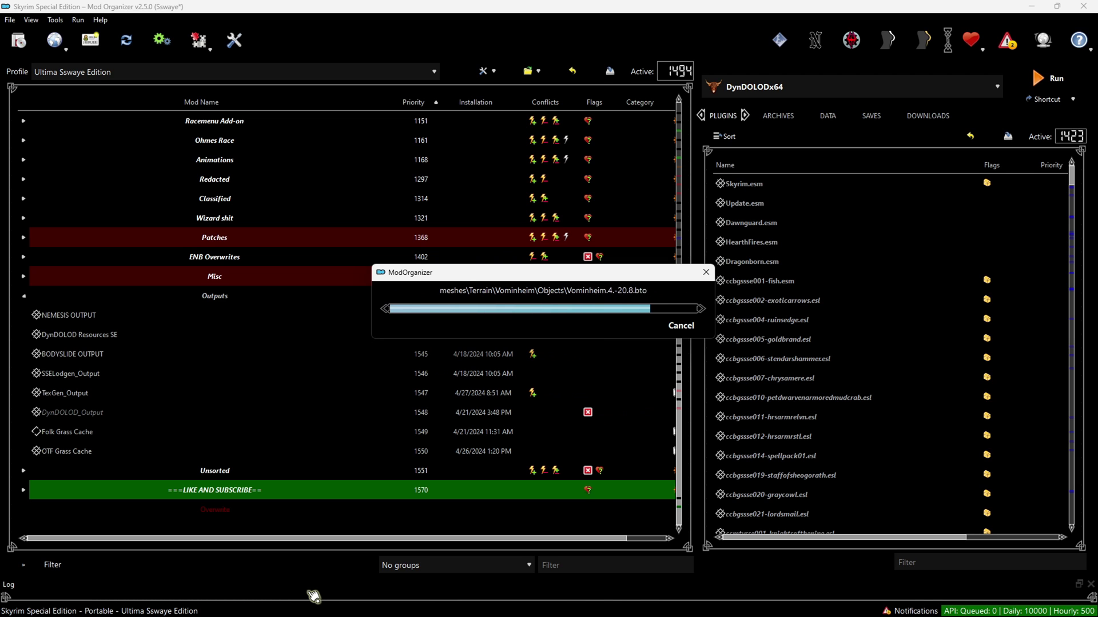
Choose SKSE as the program to launch from Mod Organizer
click(851, 86)
click(801, 146)
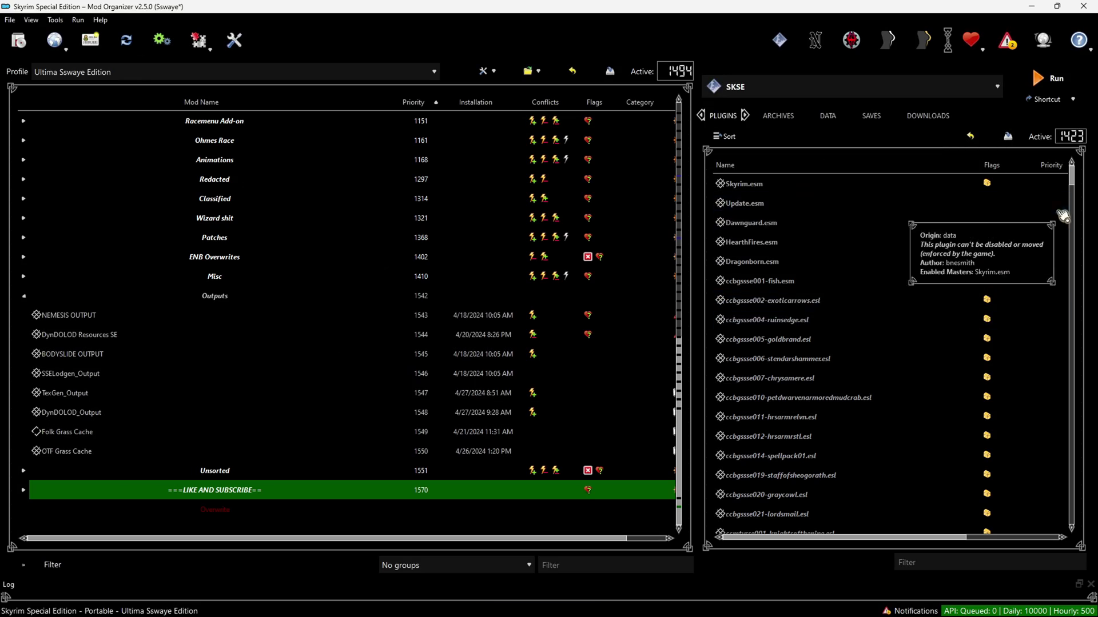